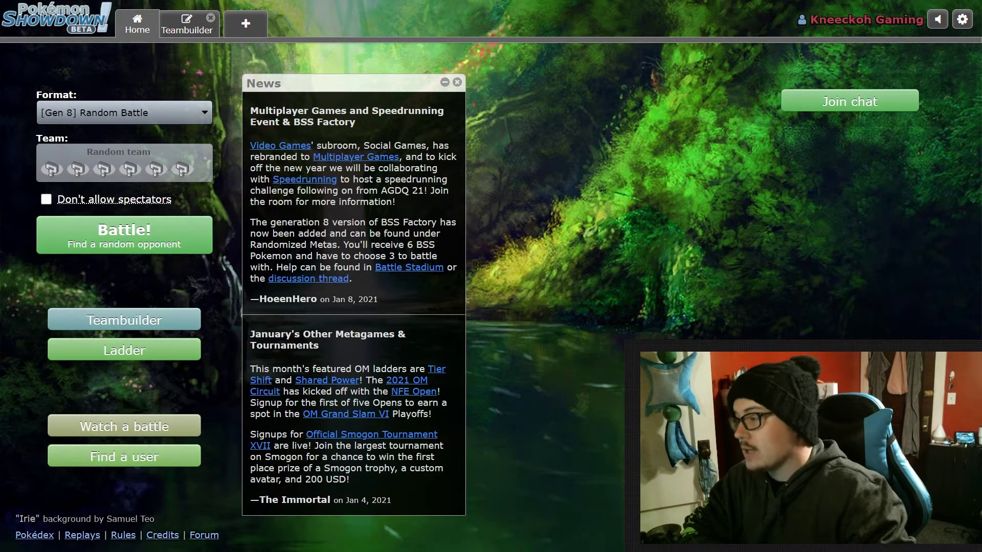
Give Morpeko Parting Shot as its first move and bring up its 252-Speed EV spread
click(187, 23)
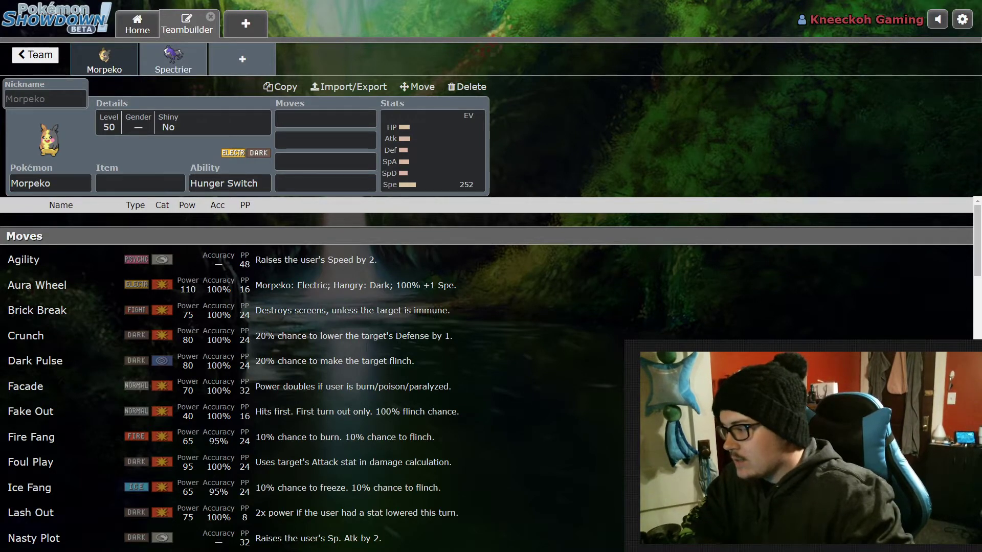
click(326, 119)
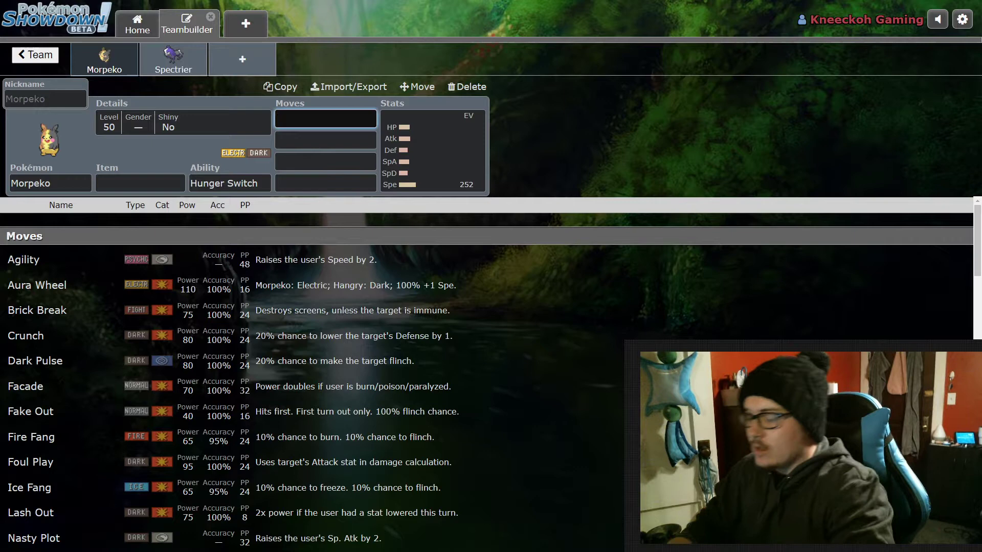
text(parting)
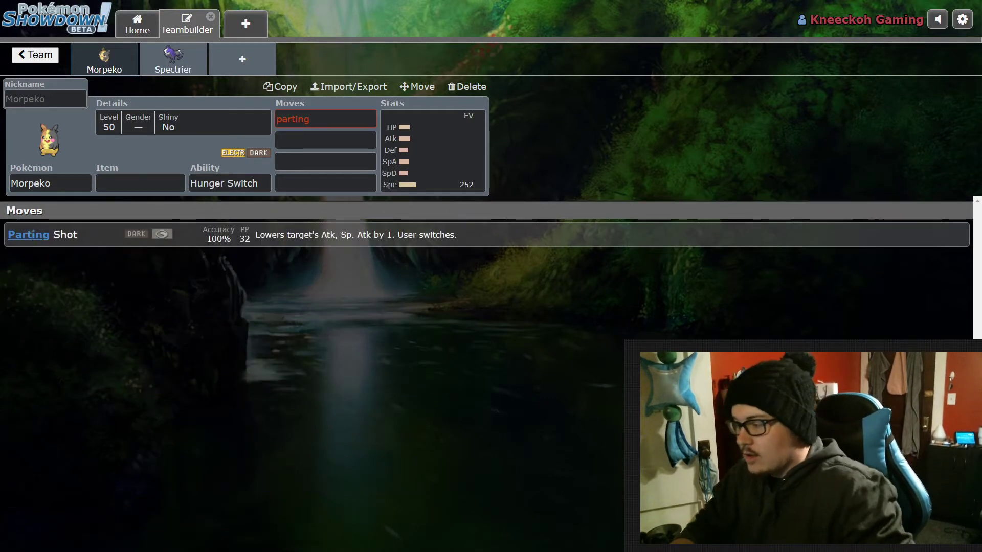
key(Return)
click(350, 120)
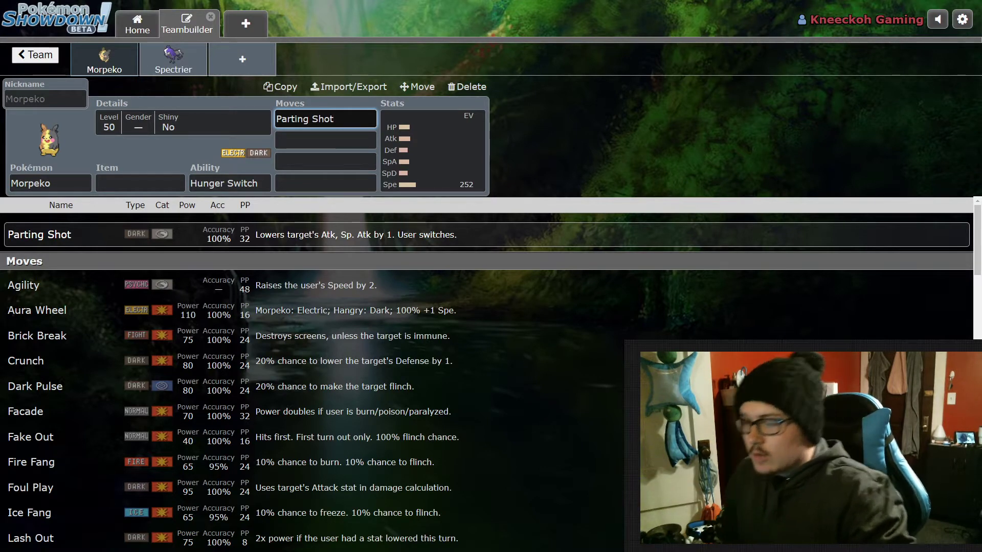
click(432, 152)
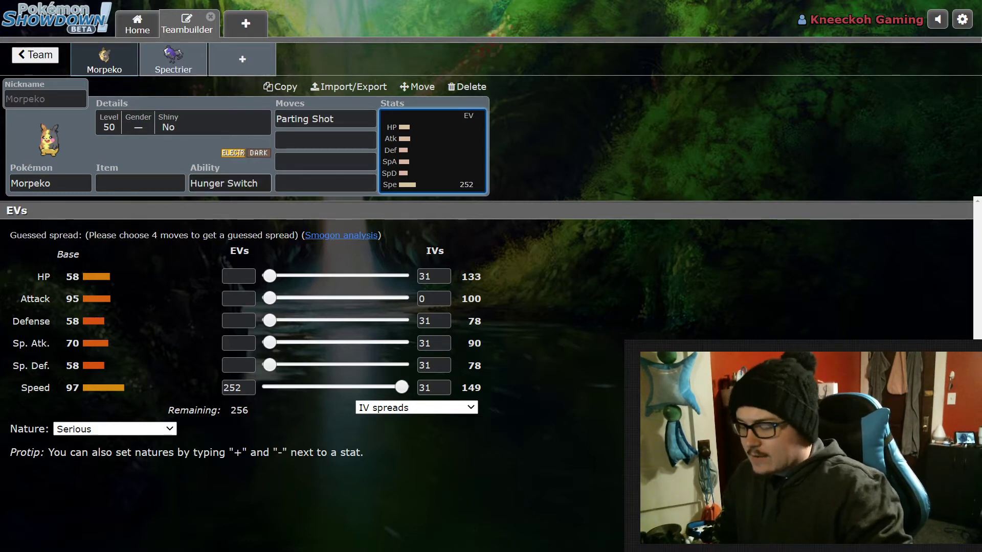
Give Morpeko a Focus Sash as its held item
click(140, 183)
text(focus)
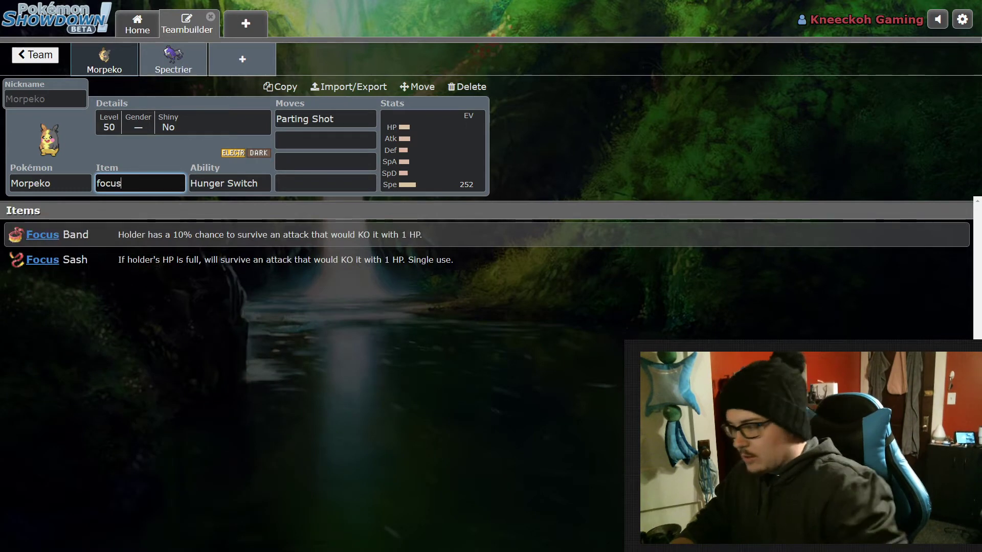
key(Down)
key(Return)
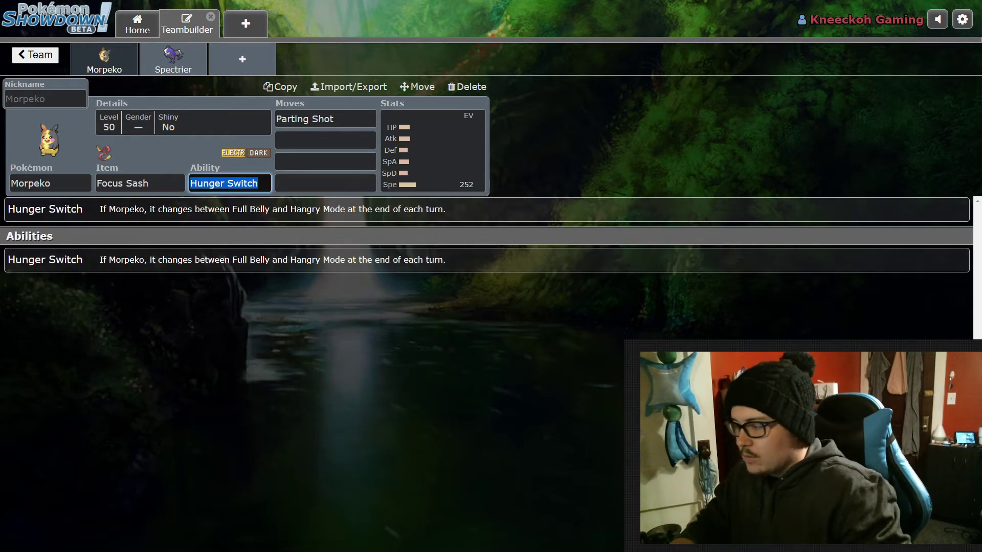
Add Aura Wheel as Morpeko's second move and check its available abilities
key(Return)
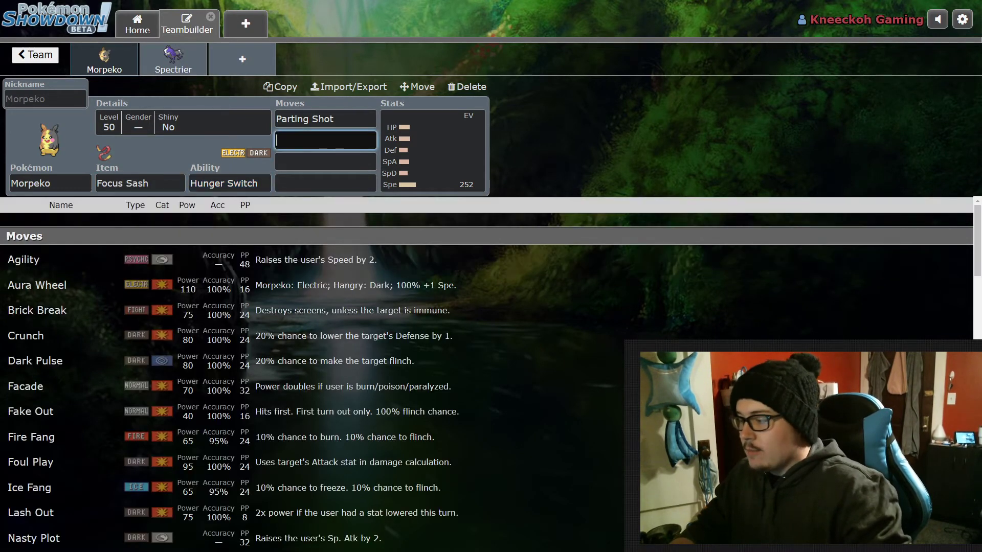
key(Down)
key(Down)
key(Return)
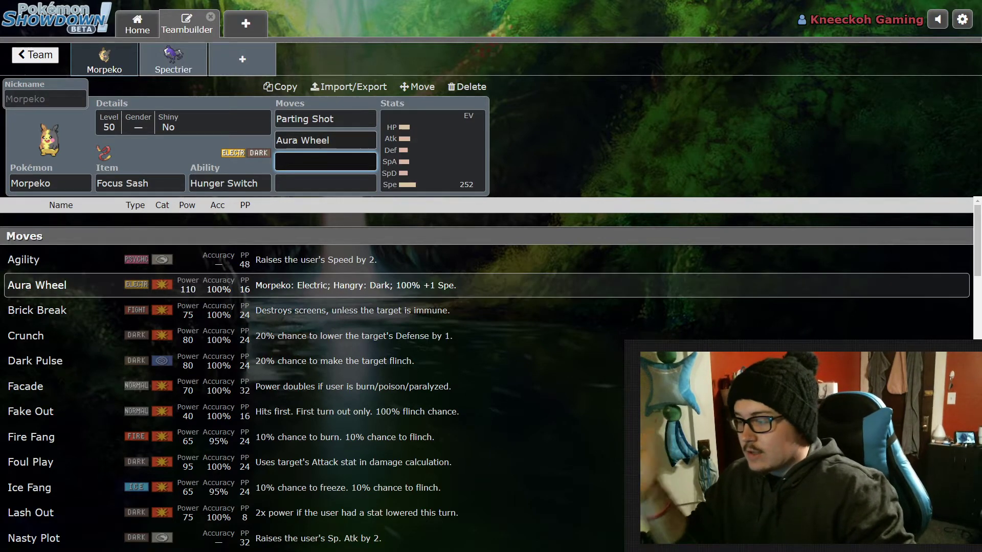
click(325, 140)
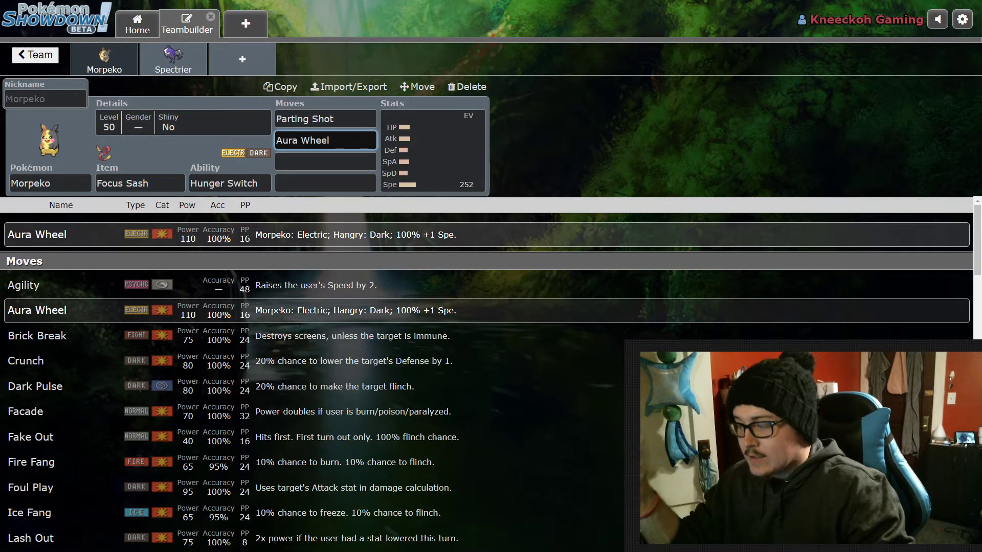
click(226, 183)
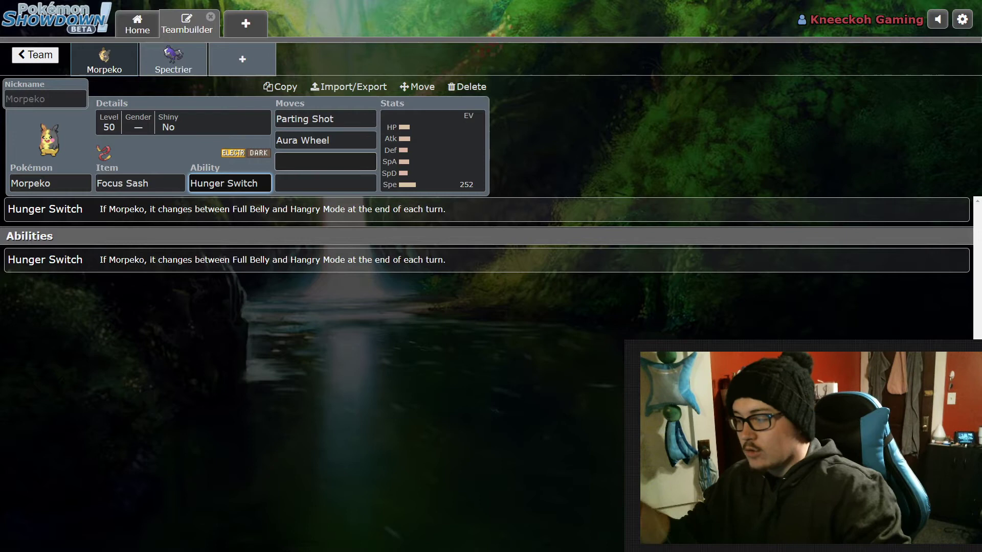
Fill Morpeko's third and fourth move slots with Fake Out and Taunt
click(325, 161)
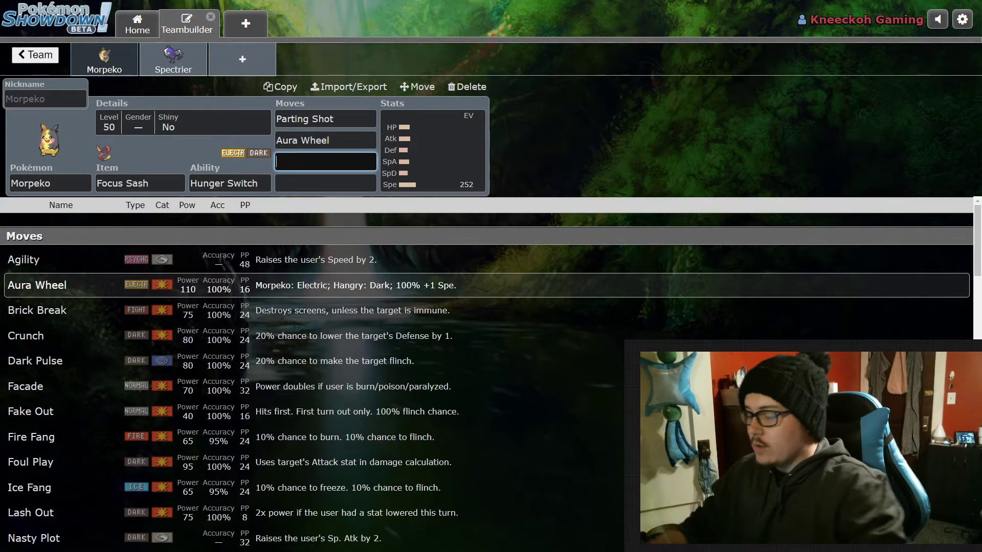
text(Fake)
key(Return)
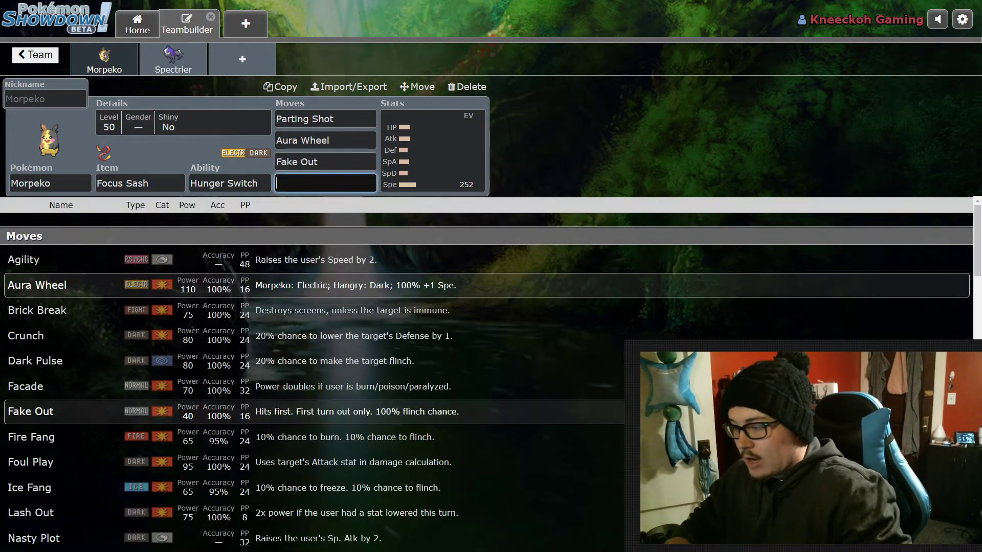
text(taunt)
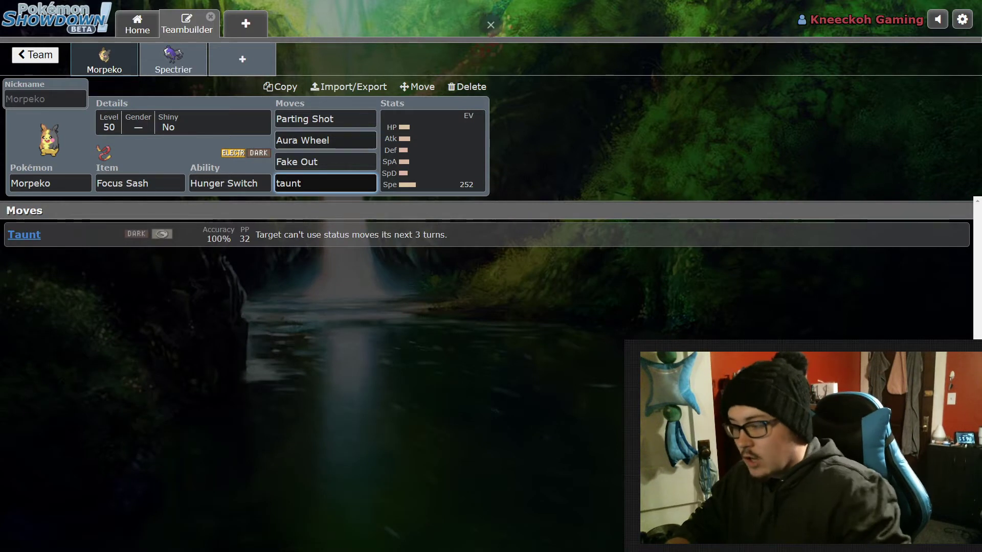
key(Return)
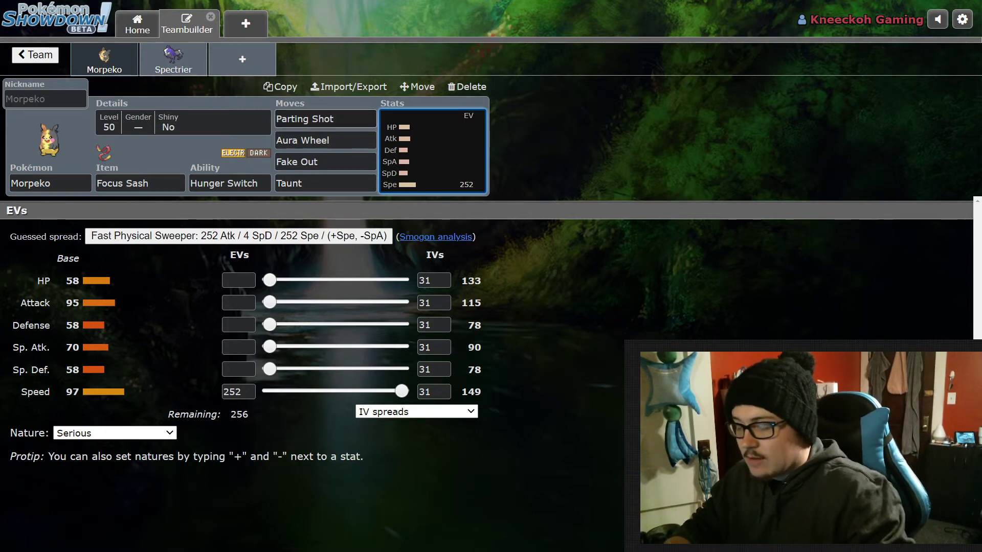
Review Morpeko's Parting Shot and Fake Out entries and its guessed EV spread
click(338, 118)
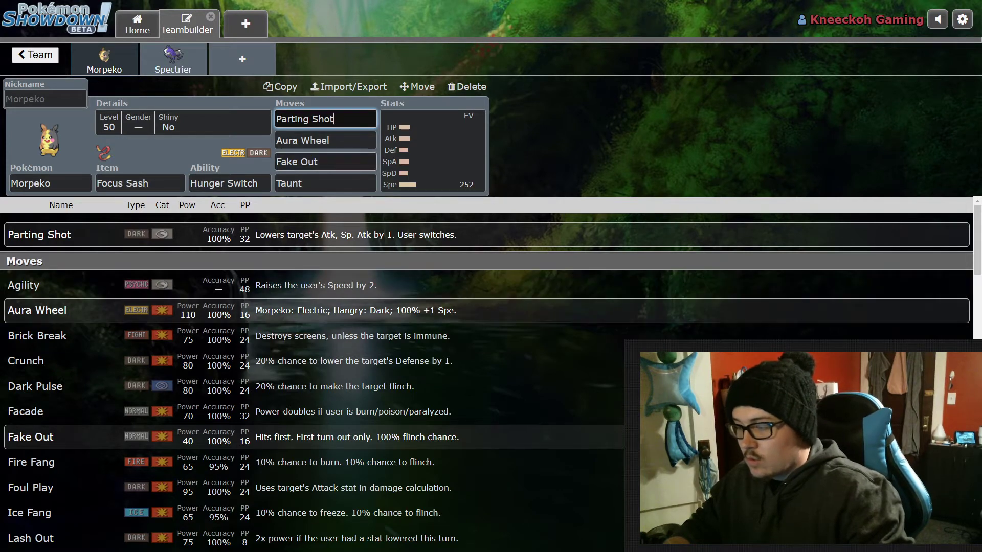
click(433, 159)
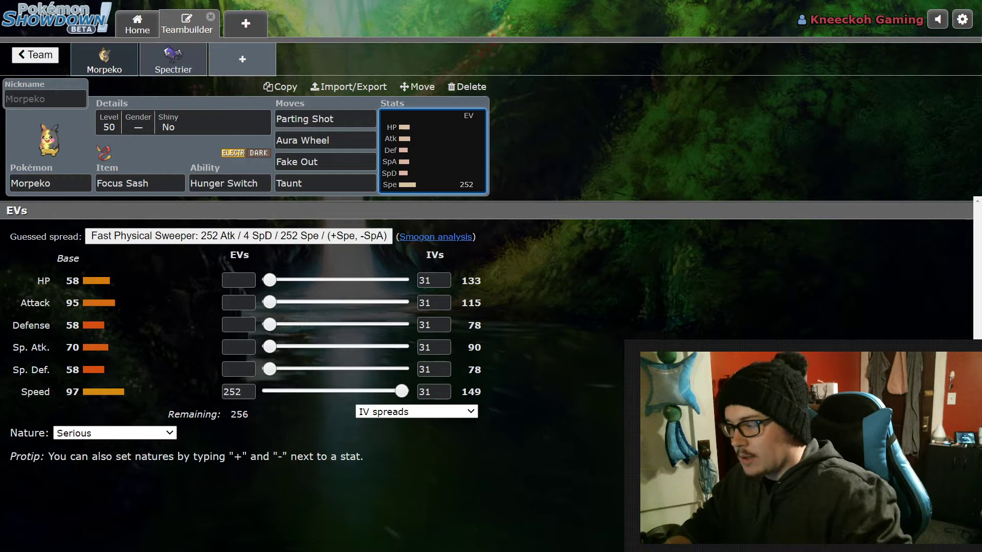
click(327, 120)
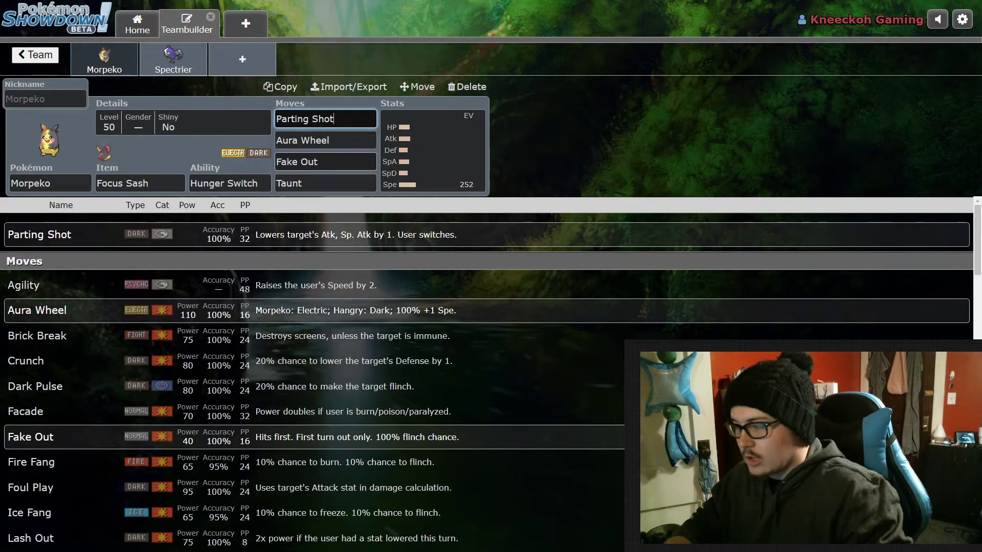
click(325, 162)
click(326, 119)
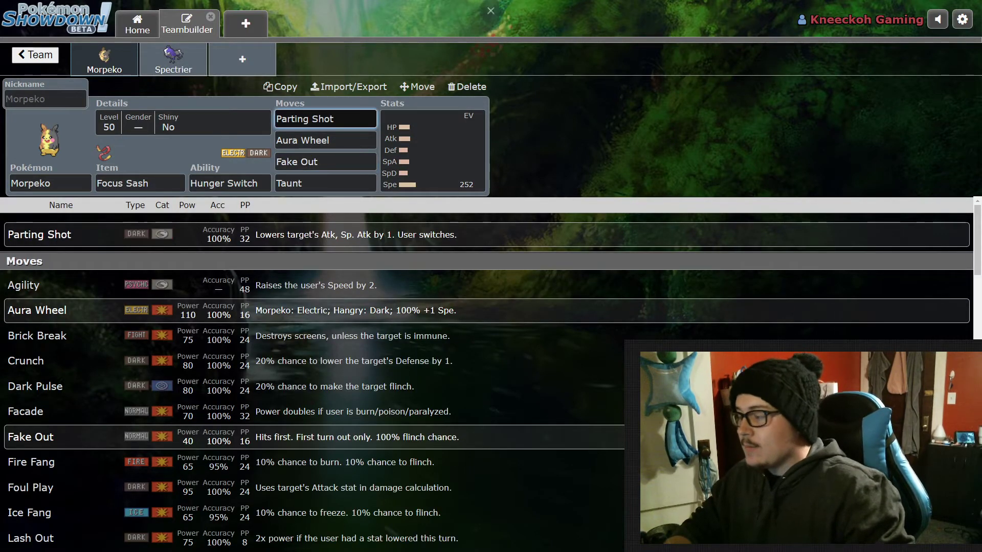
click(174, 60)
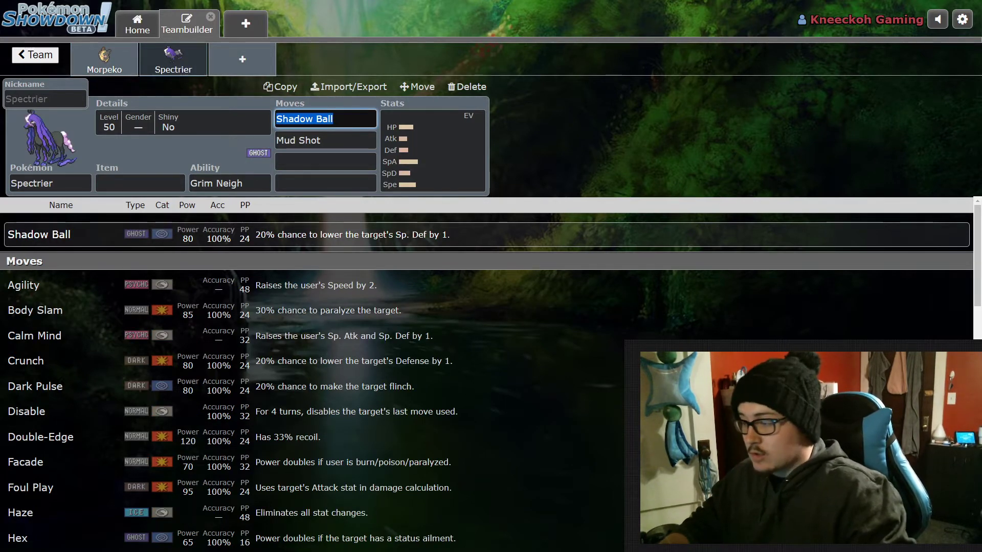
click(242, 59)
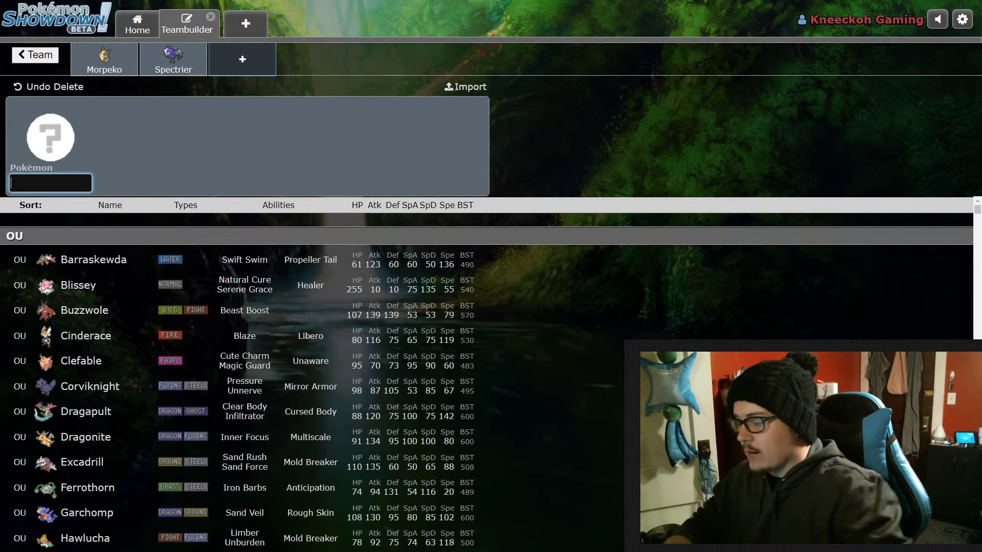
text(dra)
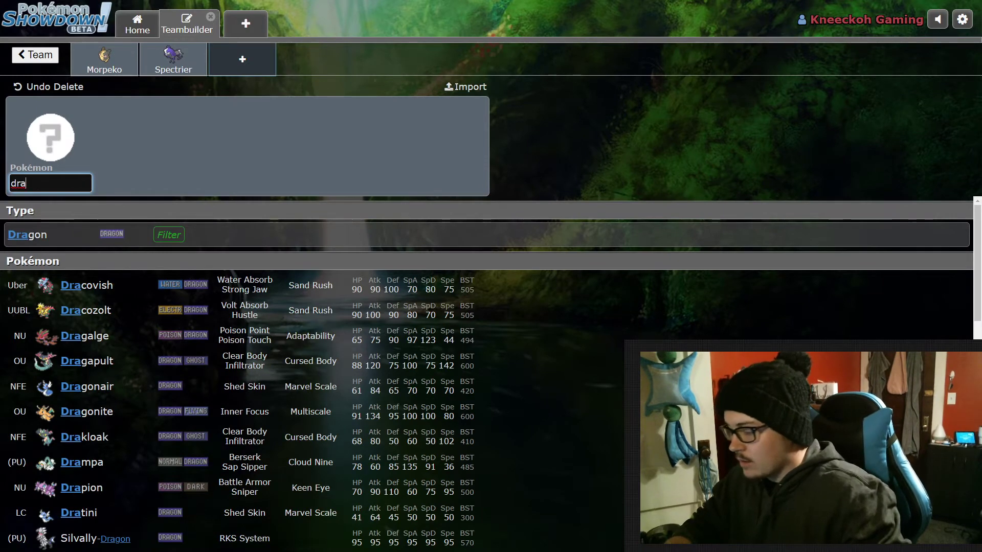
text(gap)
key(Return)
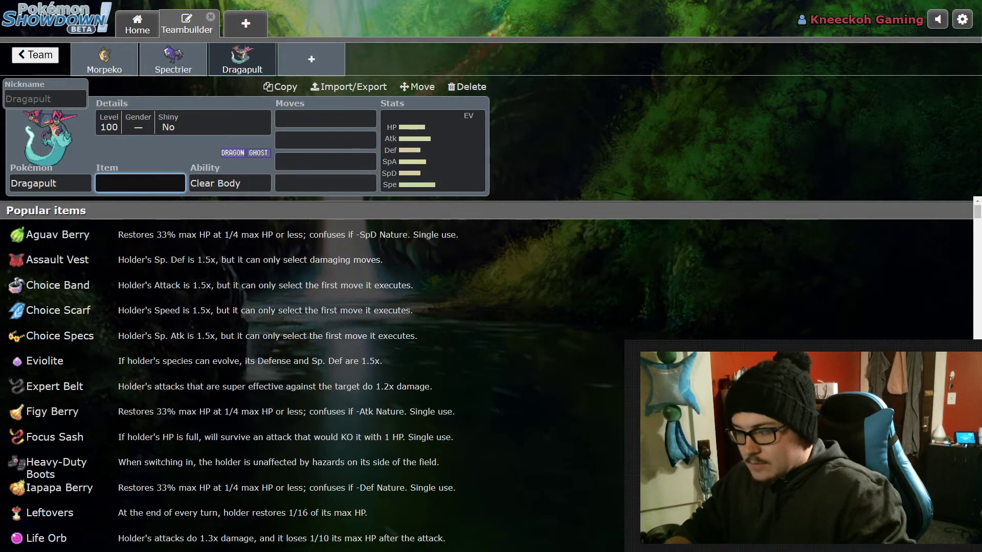
click(174, 59)
click(325, 119)
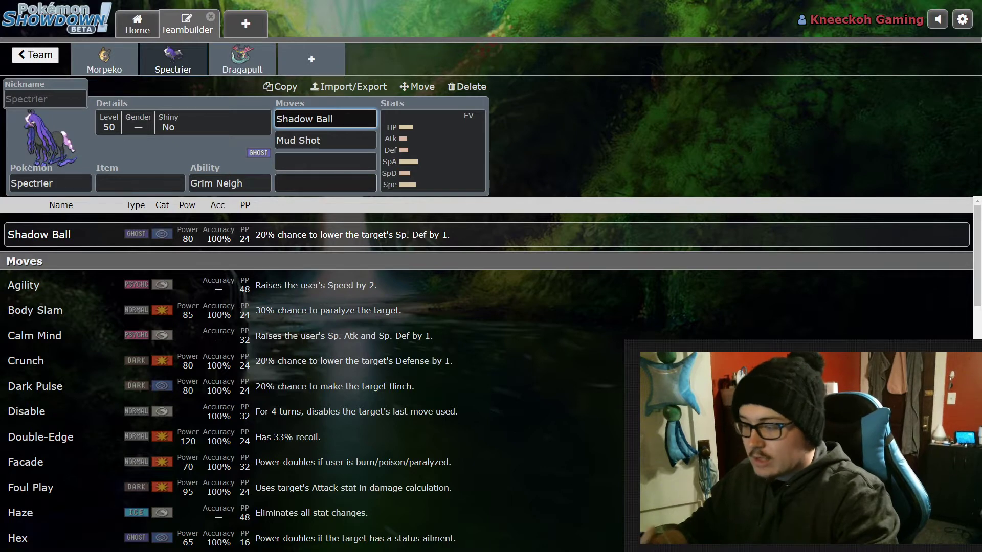
click(104, 60)
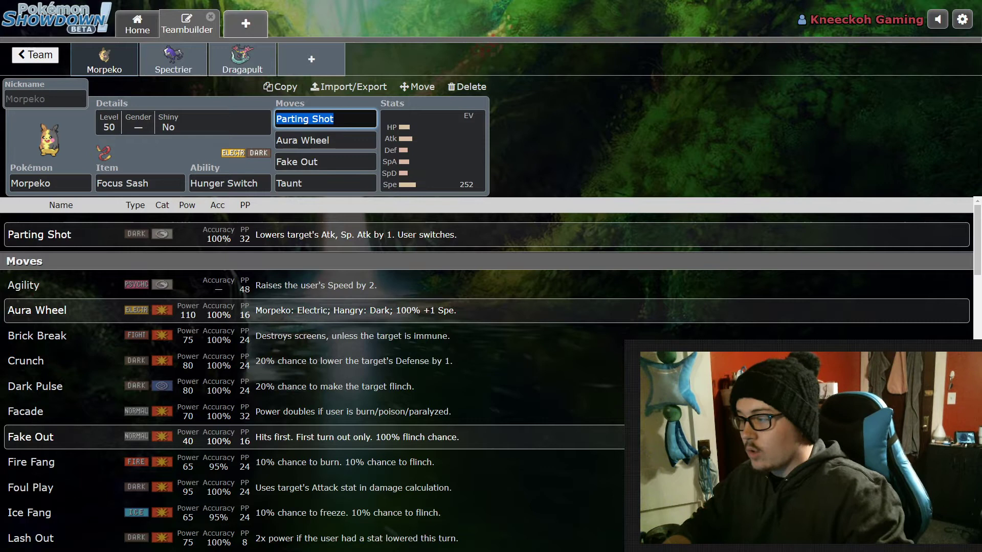
click(342, 140)
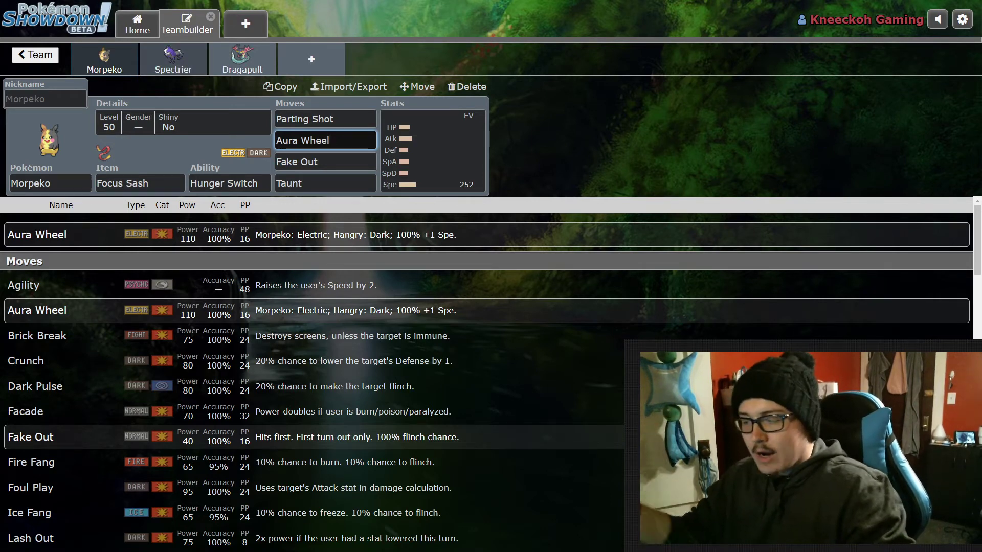
click(173, 60)
click(242, 59)
click(104, 60)
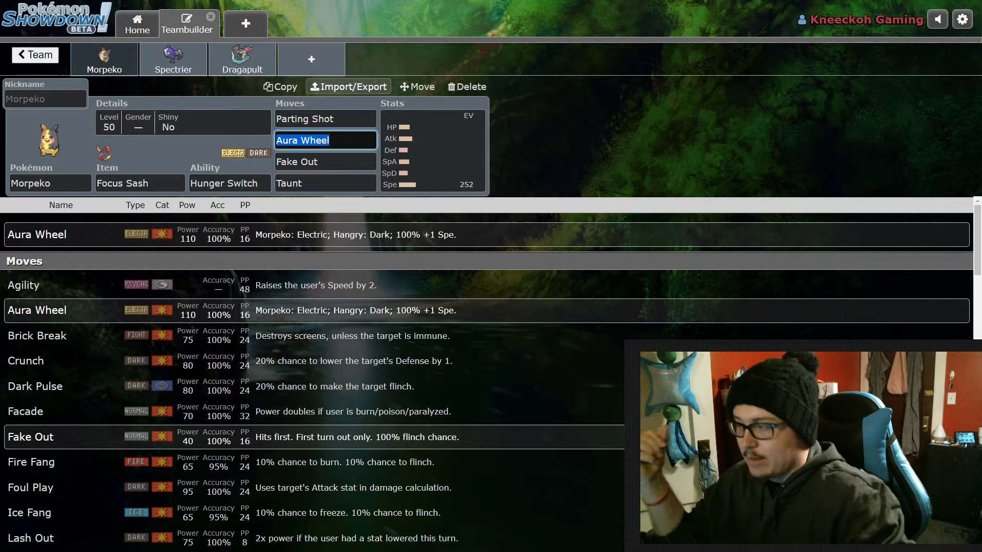
Return to the team list, open Untitled 6, and scroll through its members
click(173, 59)
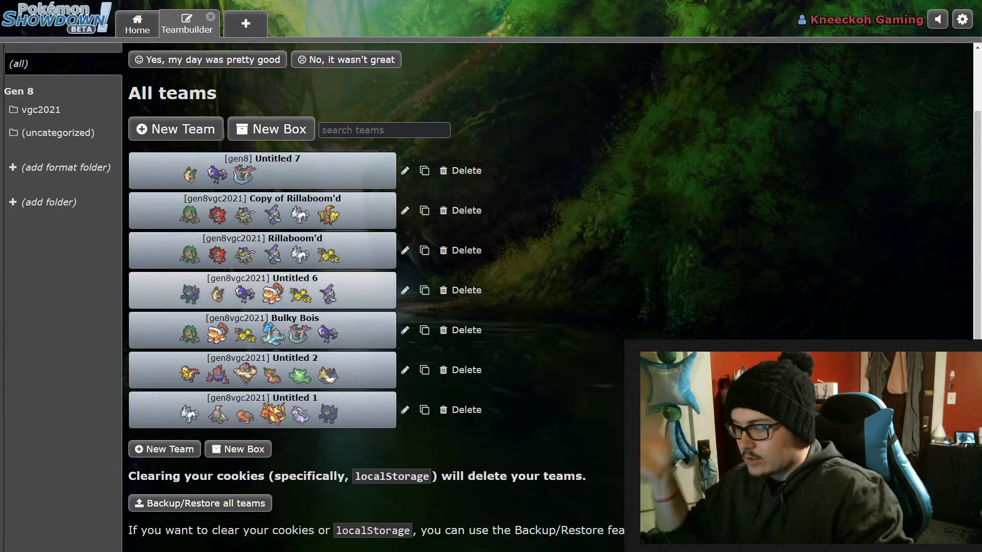
click(262, 291)
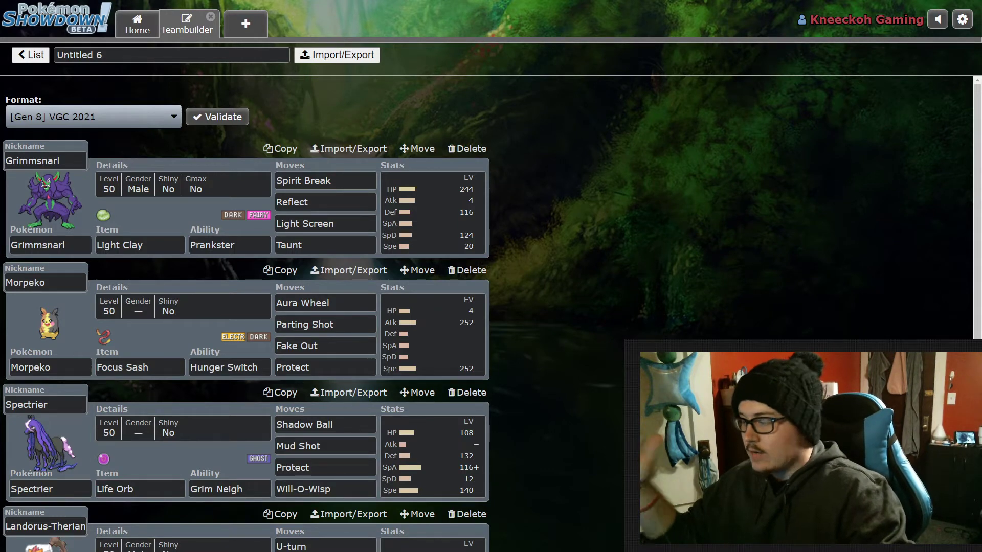
scroll(246, 312, down, 6)
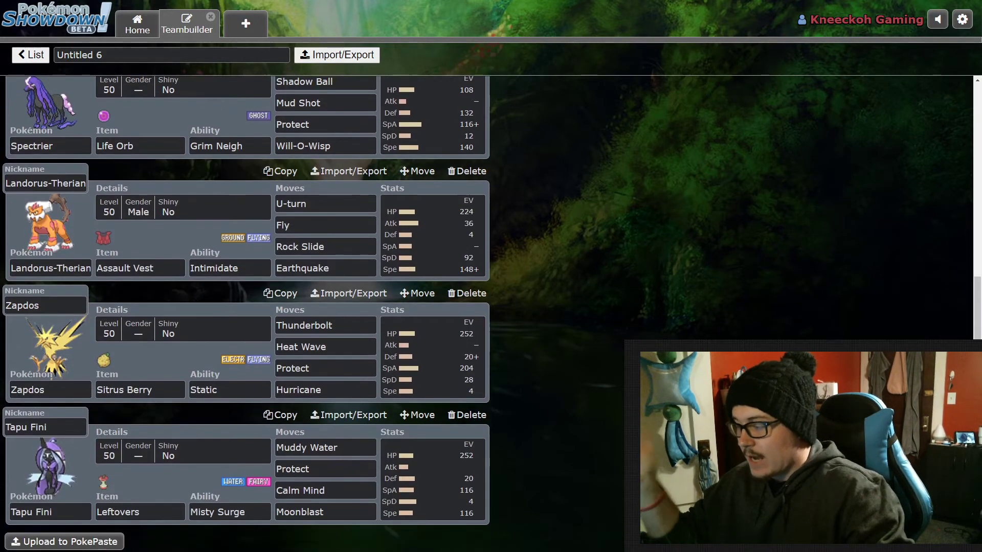
scroll(246, 312, up, 6)
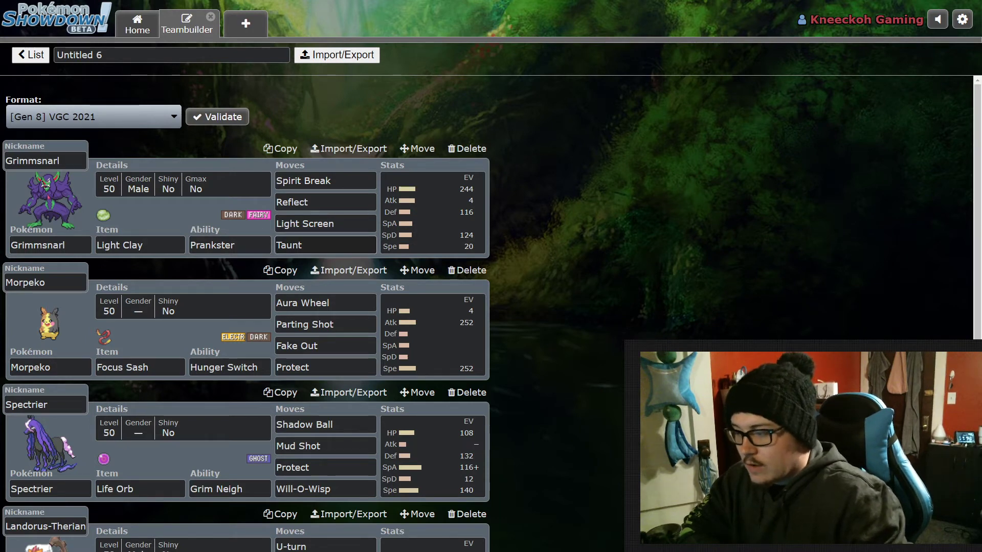
Change Grimmsnarl's Taunt to Fake Tears and glance at Spectrier's set
click(325, 245)
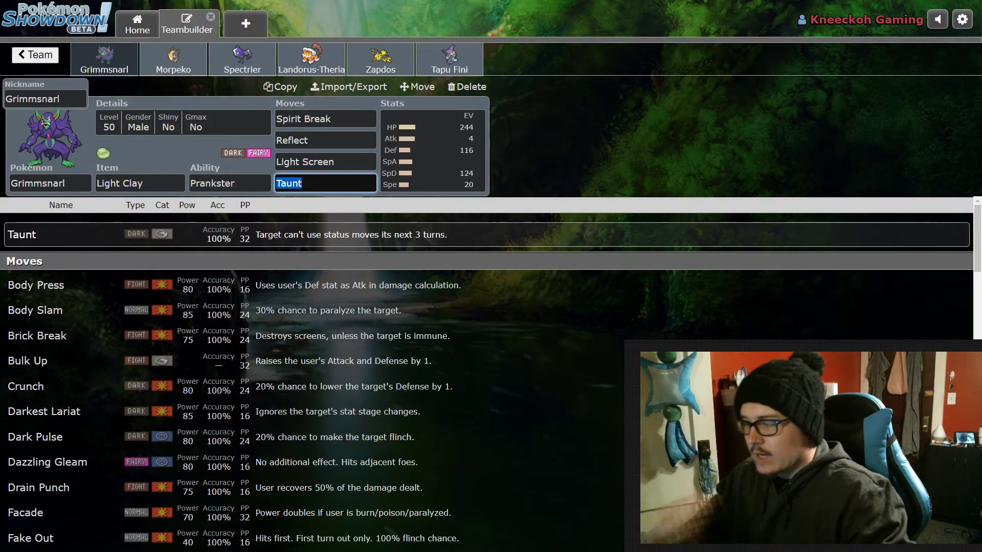
text(fake tear)
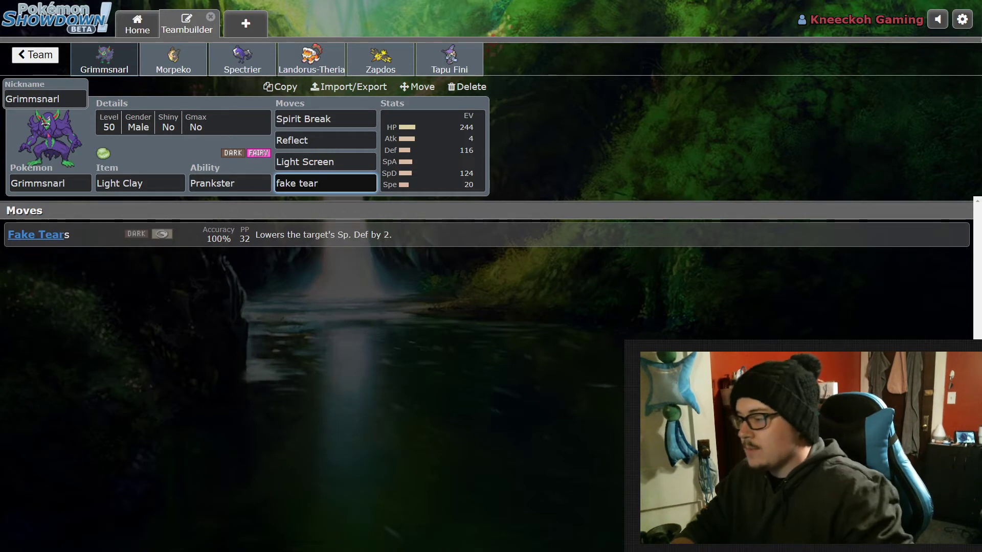
key(Return)
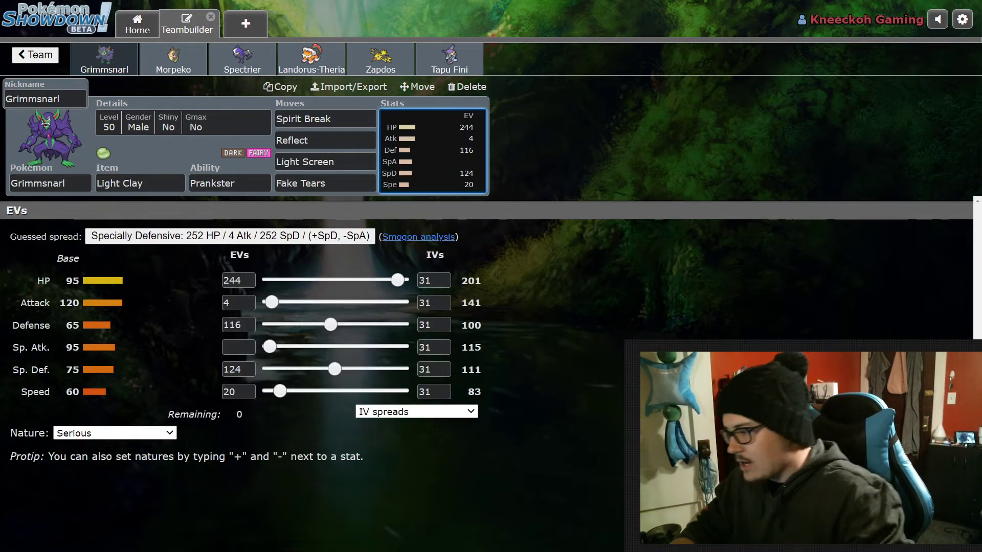
click(116, 433)
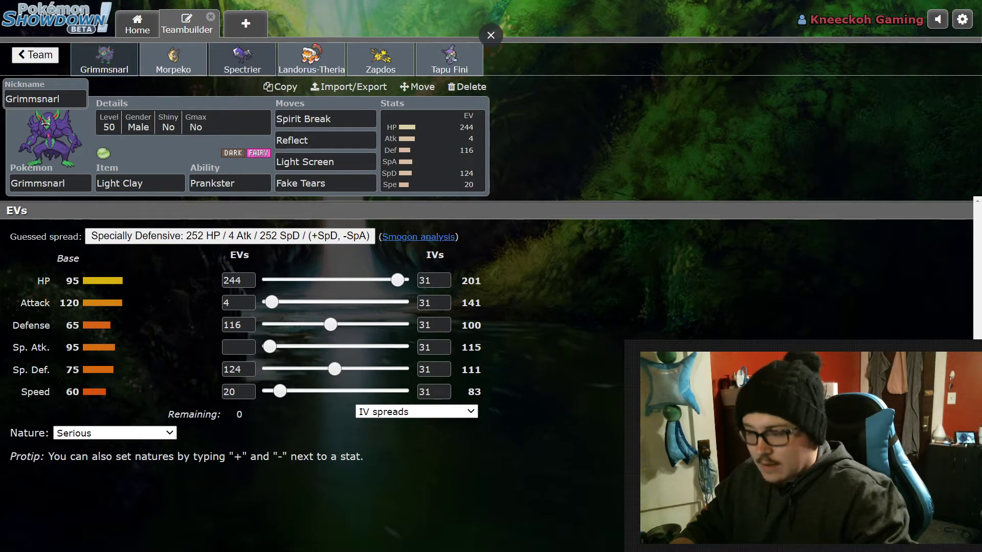
click(243, 60)
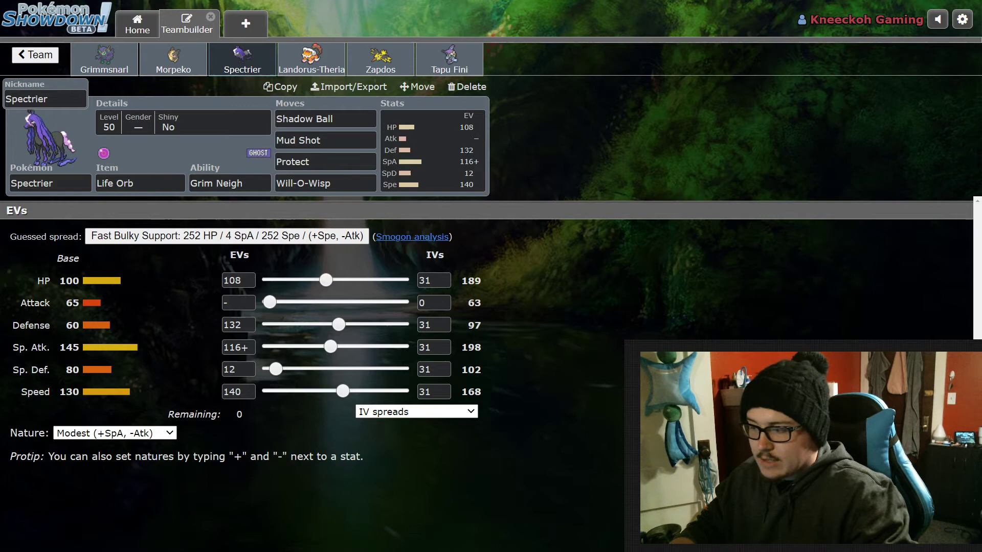
click(104, 60)
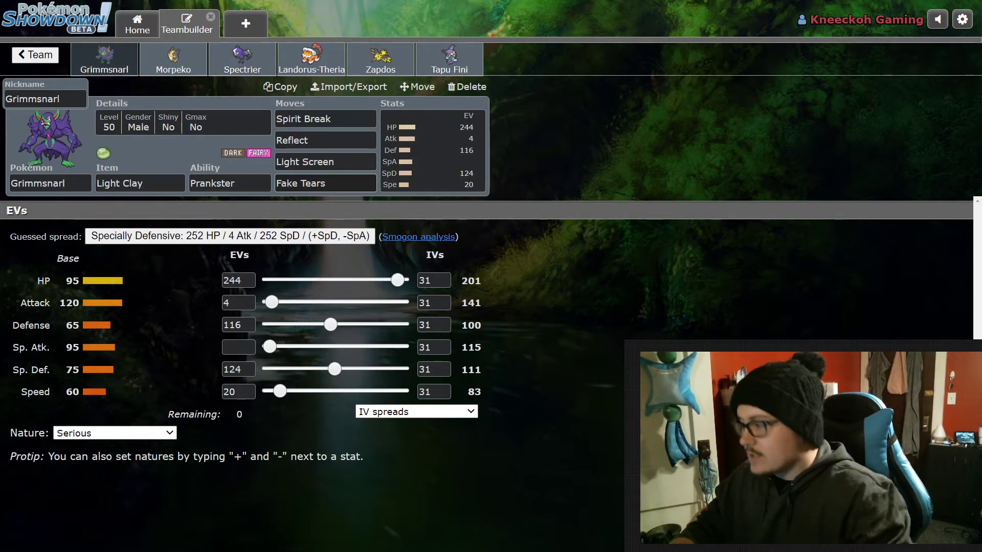
Revert Grimmsnarl's move to Taunt, then view Morpeko's 4 HP / 252 Atk / 252 Spe spread
click(325, 183)
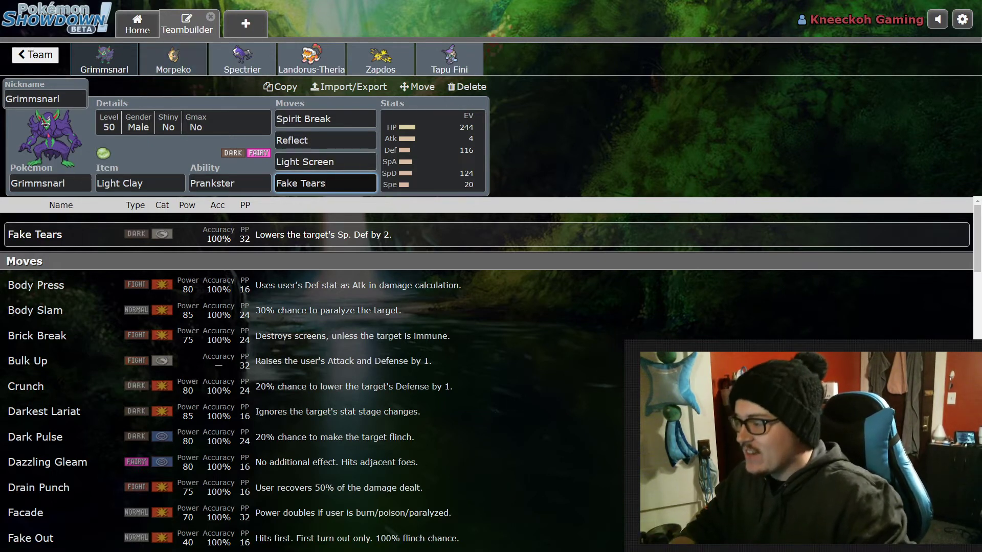
drag(329, 184, 169, 184)
text(traun)
key(BackSpace)
key(BackSpace)
key(BackSpace)
key(BackSpace)
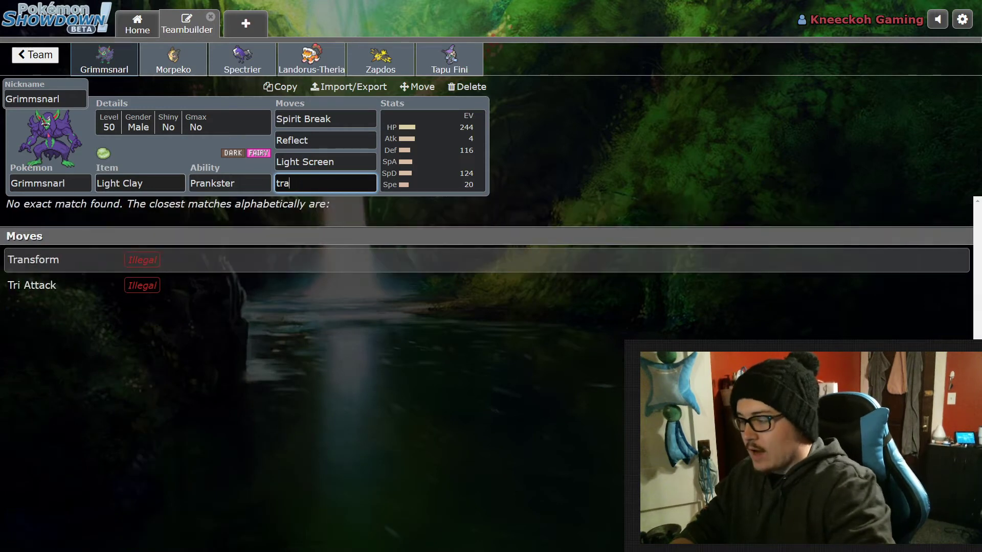
text(aunt)
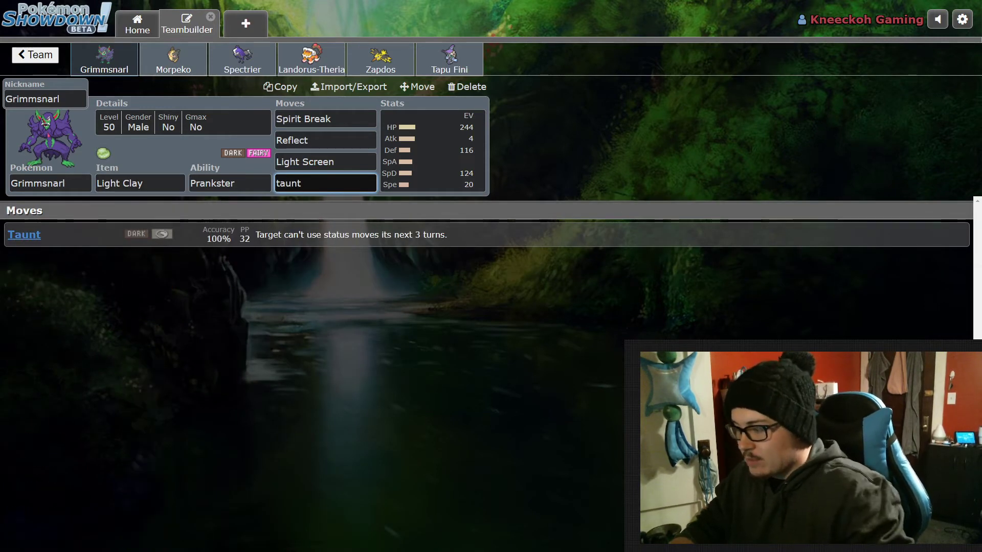
key(Return)
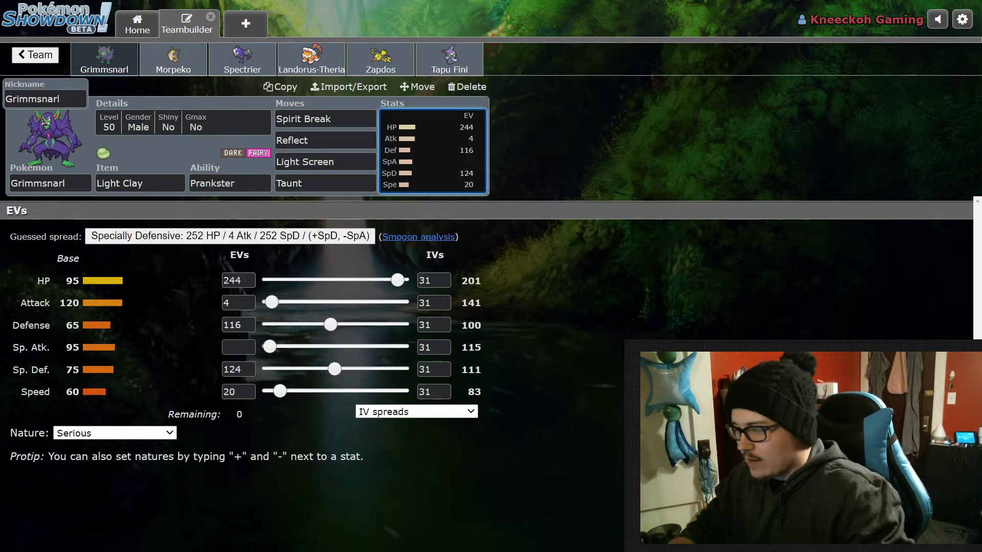
click(173, 60)
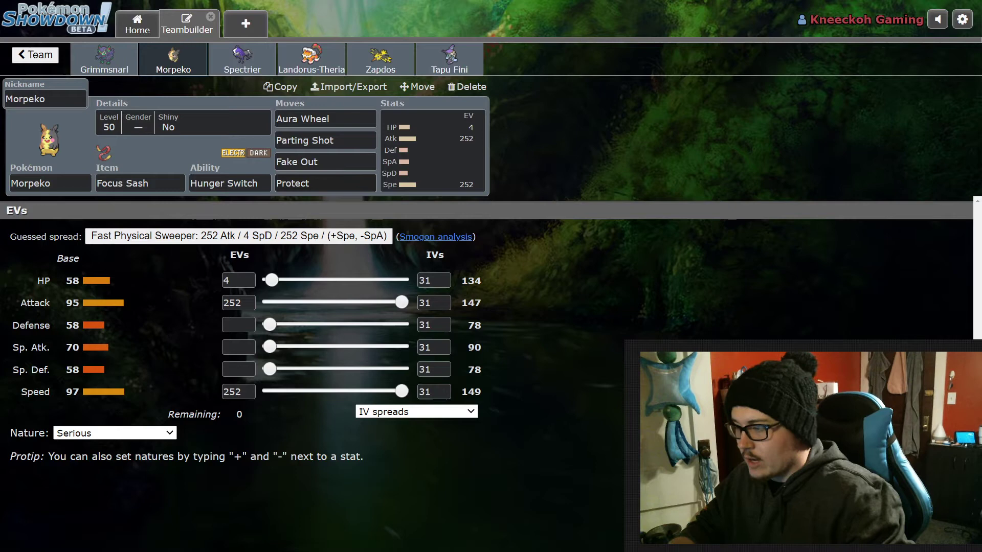
Swap Morpeko's Protect for Taunt, then view Grimmsnarl's 244 HP / 116 Def / 124 SpD spread
double_click(317, 183)
text(tau)
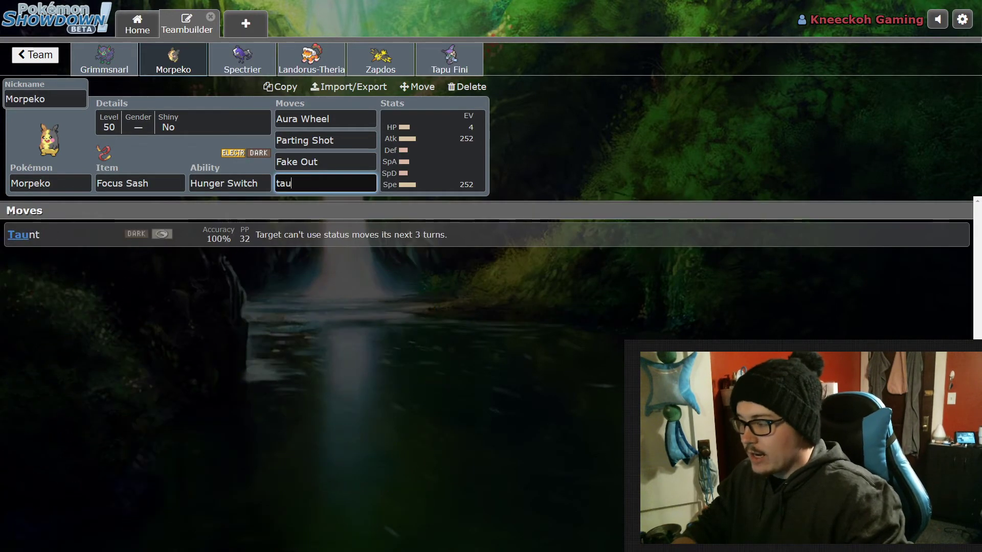
key(Return)
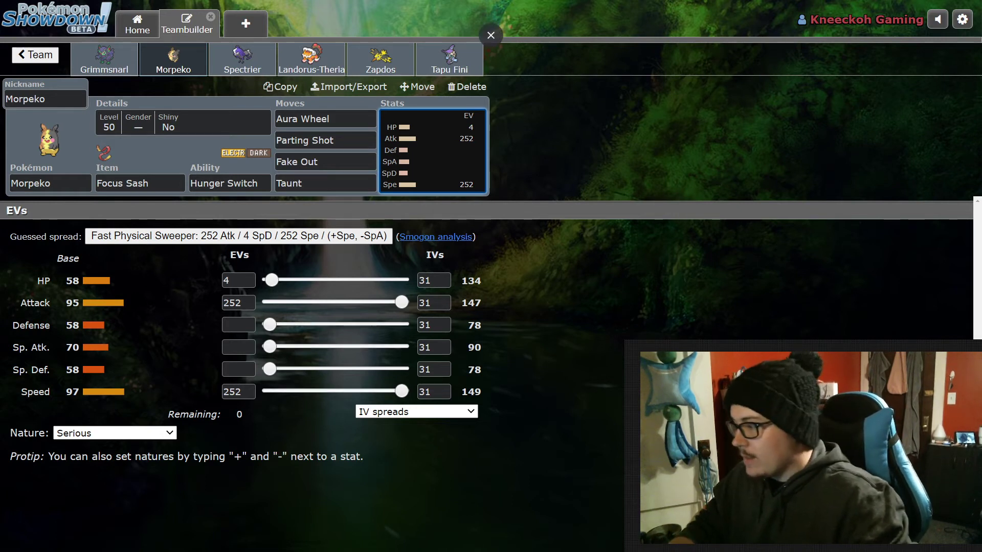
click(104, 60)
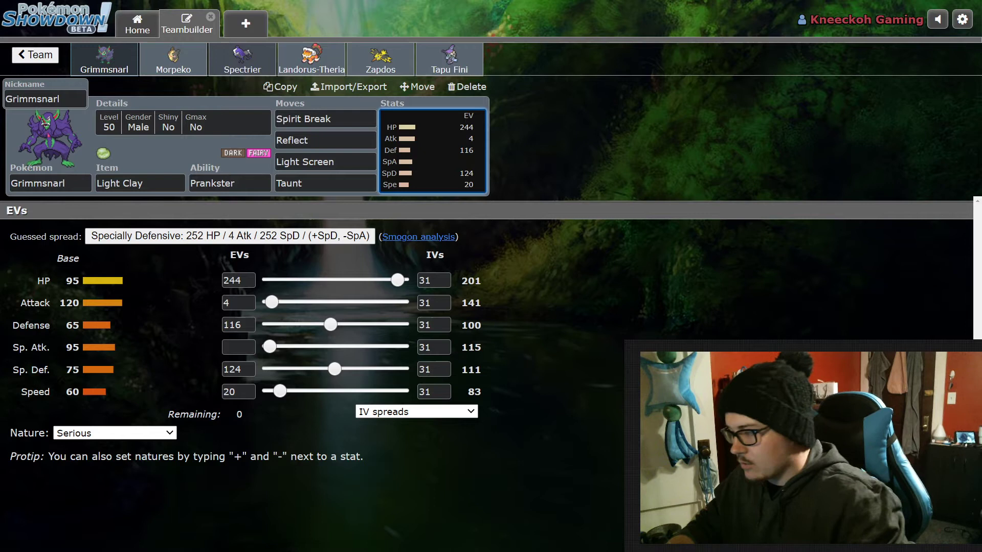
Look over Landorus-Therian's spread, then show Zapdos's Bold 252 HP / 204 SpA spread
click(312, 59)
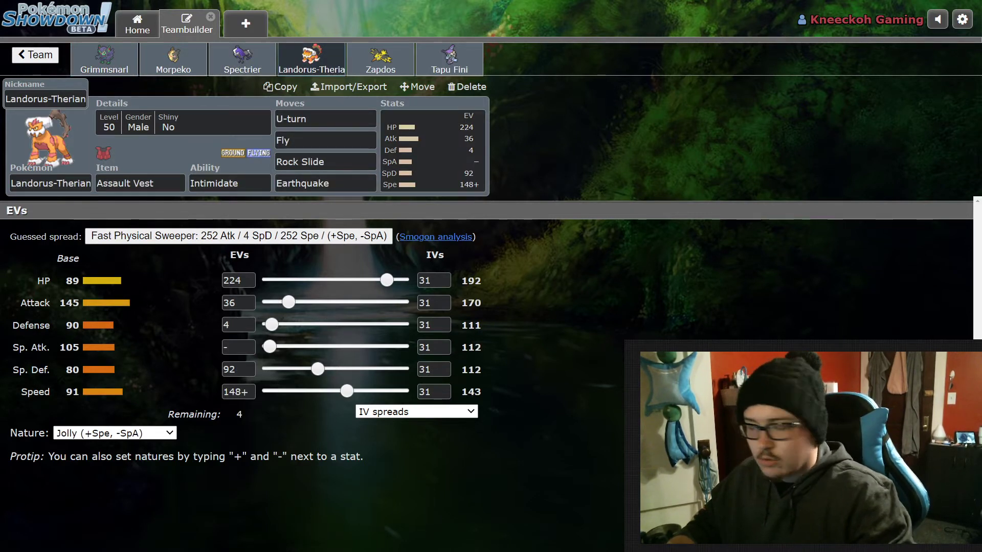
click(173, 60)
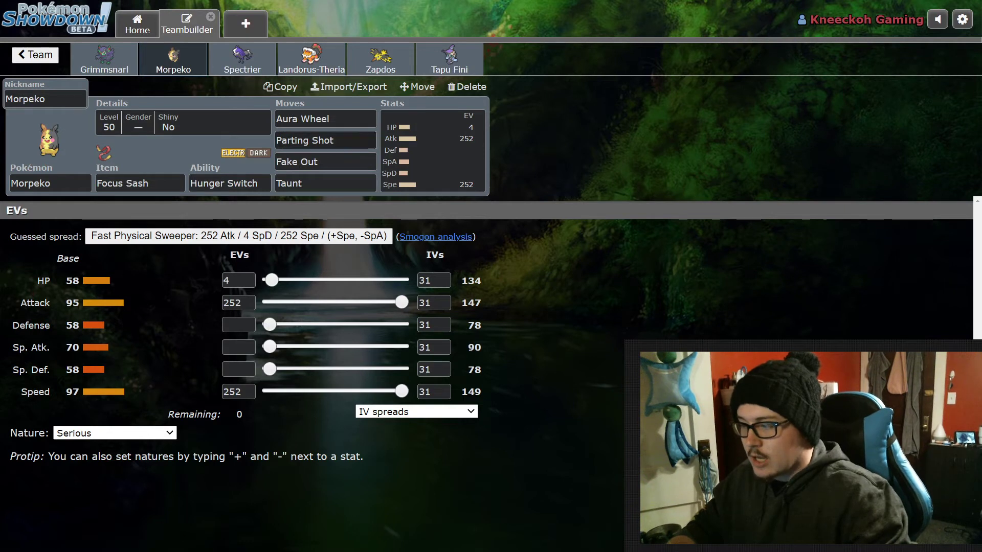
click(312, 60)
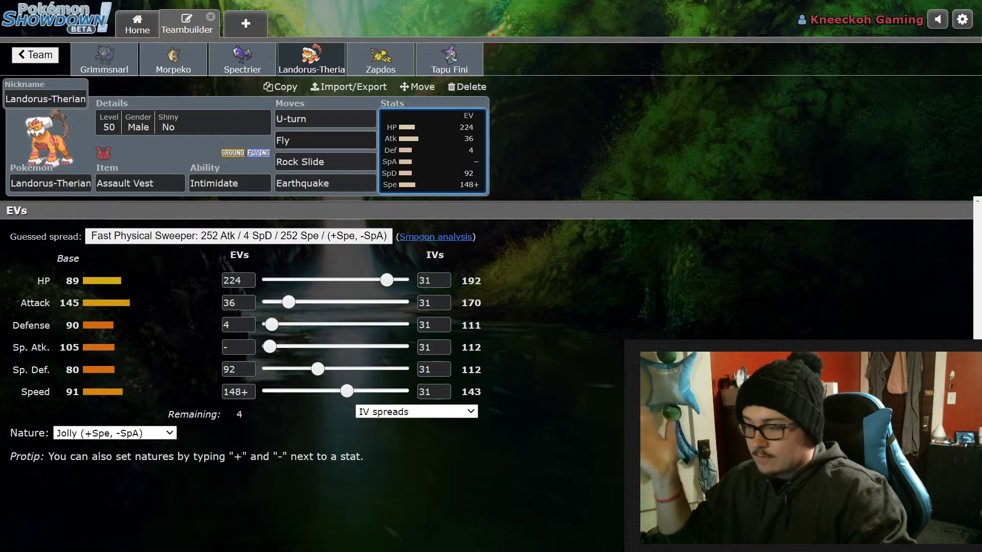
click(380, 60)
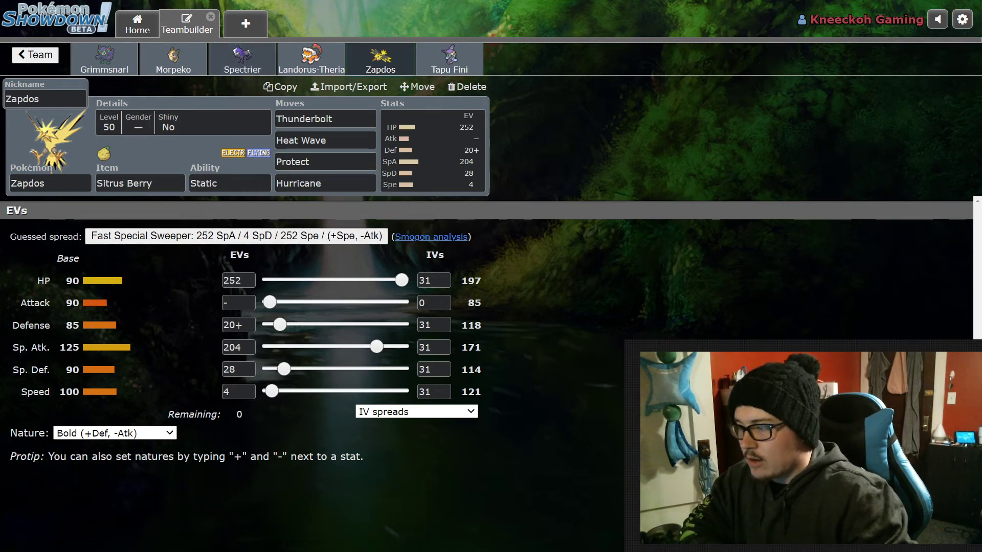
click(450, 59)
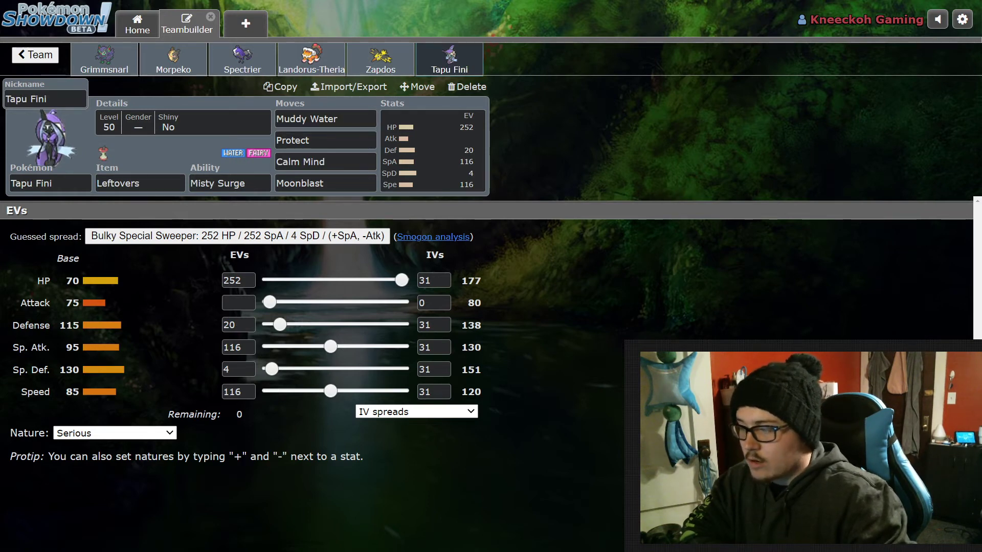
click(381, 59)
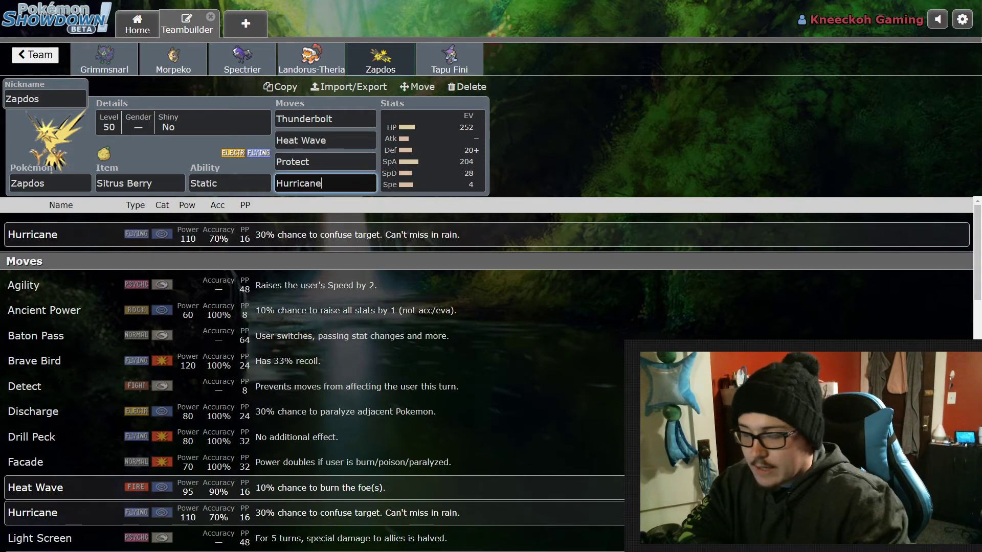
double_click(298, 183)
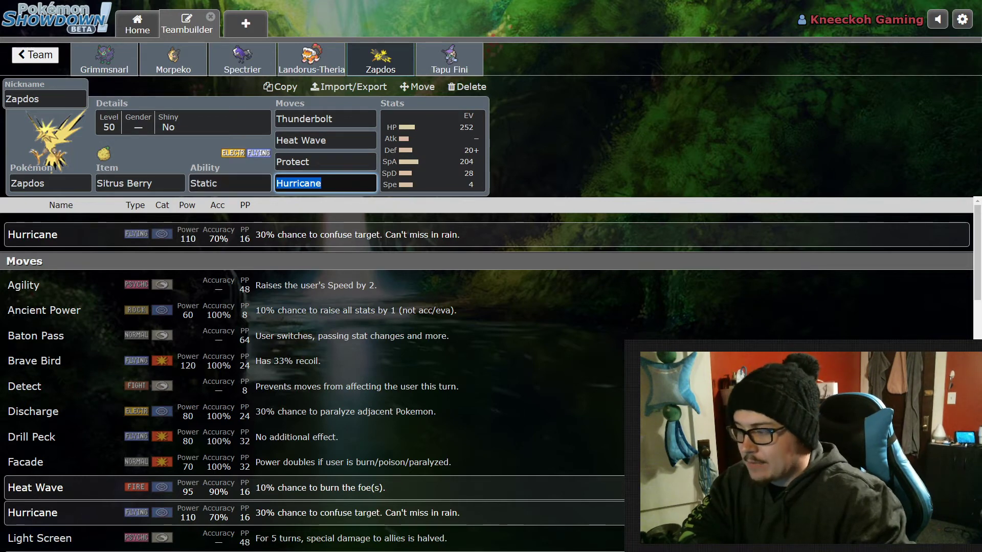
click(230, 183)
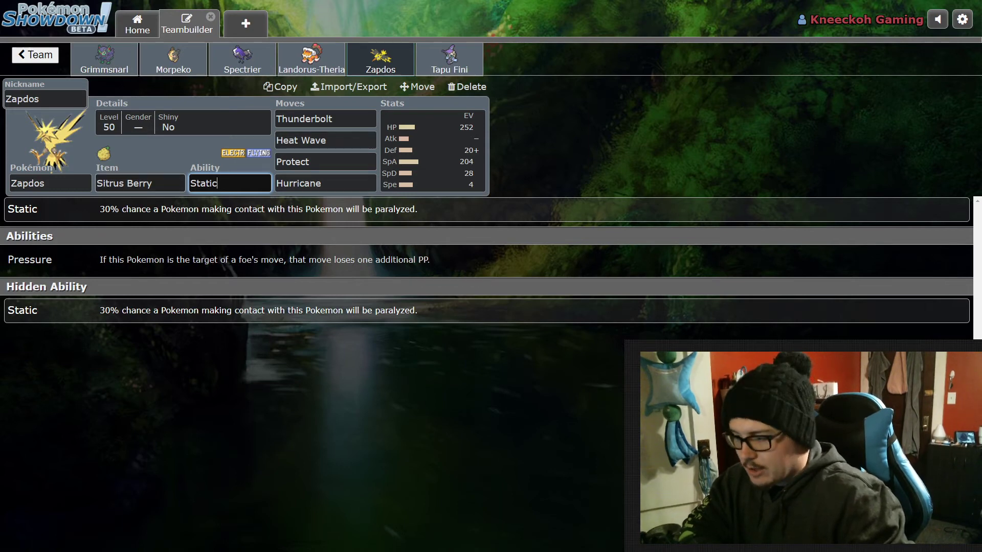
click(433, 151)
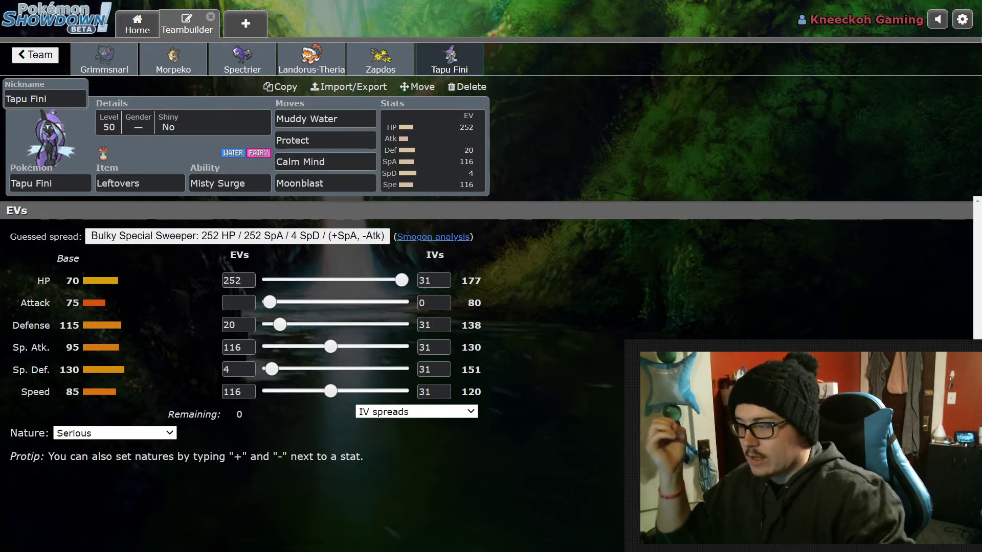
Check Tapu Fini's ability and item options, then drop its Speed EVs from 116 to 4
click(230, 183)
click(140, 183)
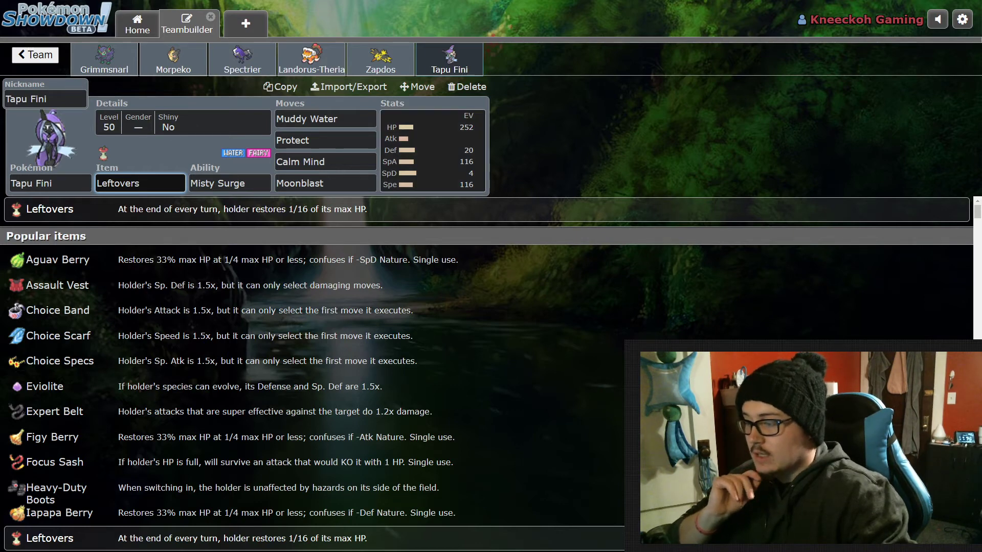
click(433, 153)
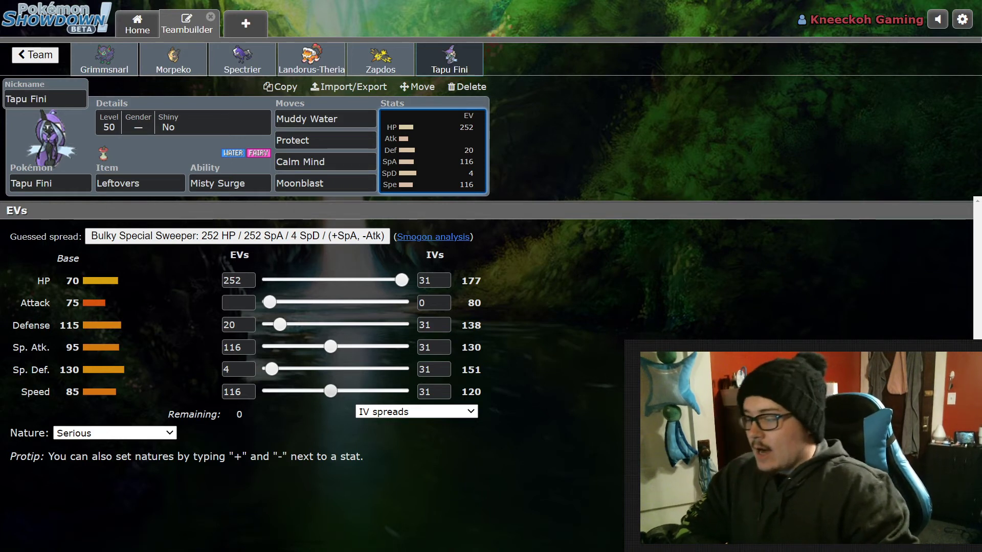
drag(331, 391, 272, 391)
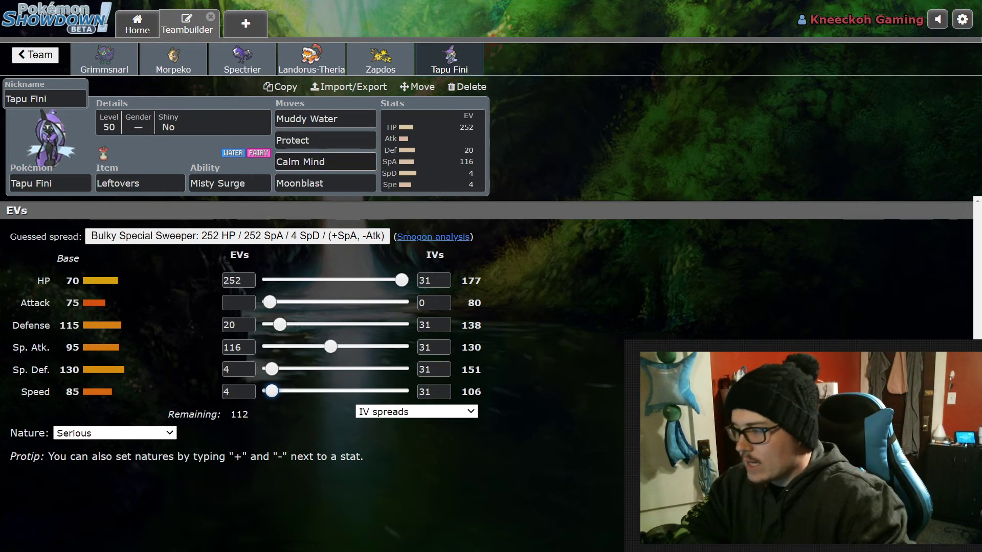
Put Icy Wind in Tapu Fini's third move slot in place of Calm Mind
triple_click(315, 162)
text(ice)
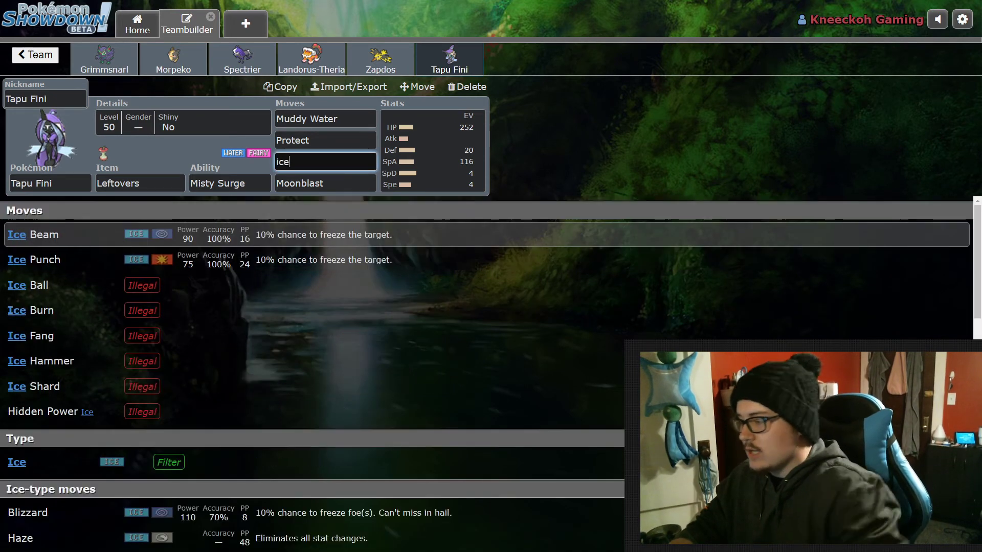
key(BackSpace)
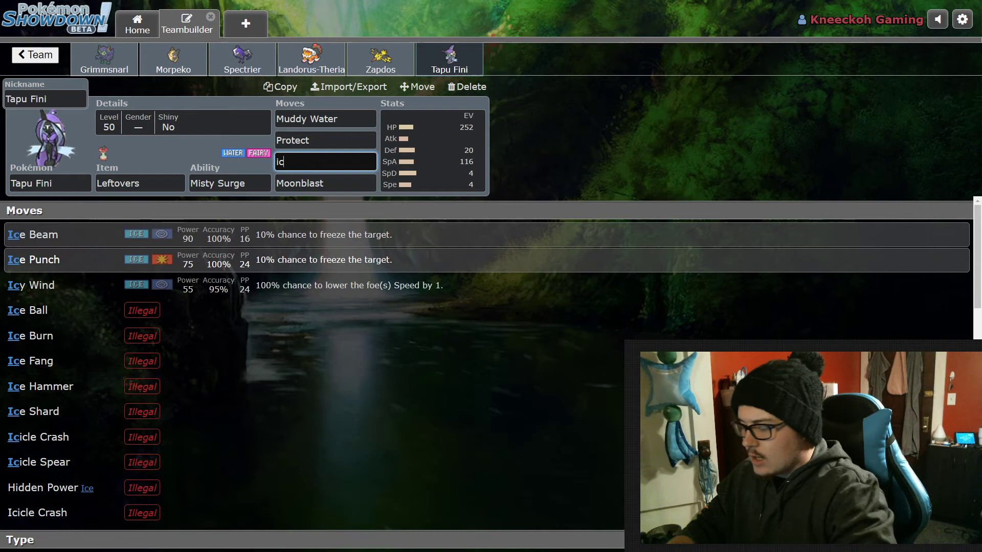
text(y)
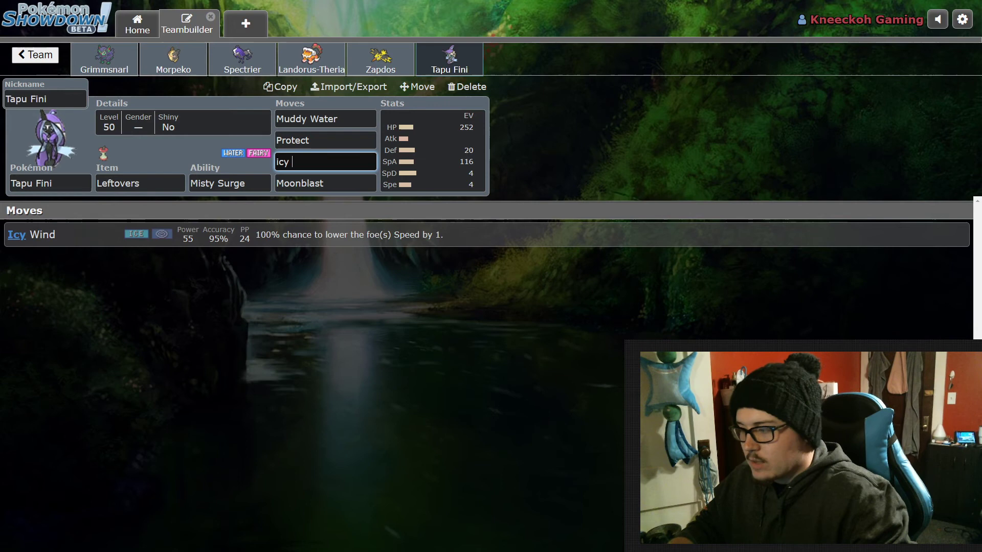
text(wi)
key(Return)
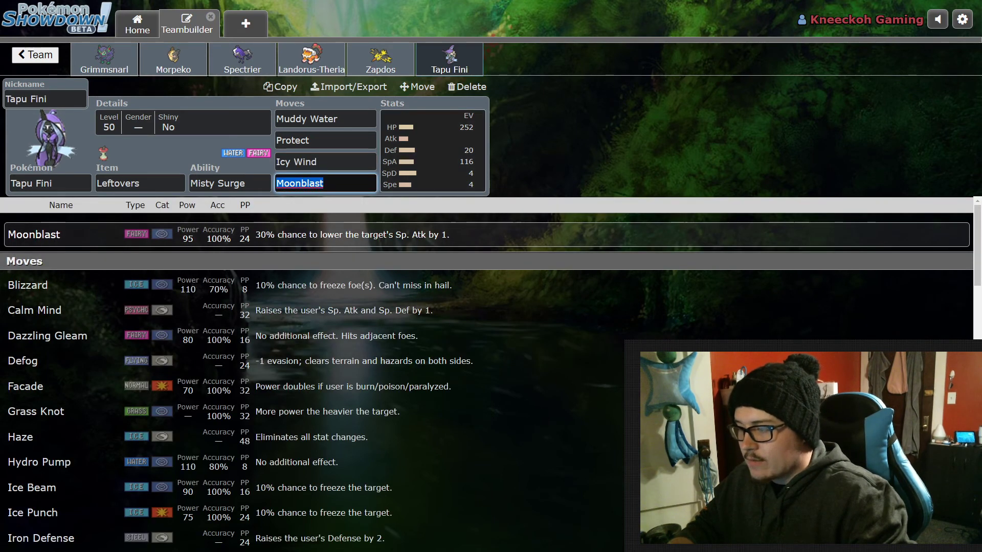
click(433, 152)
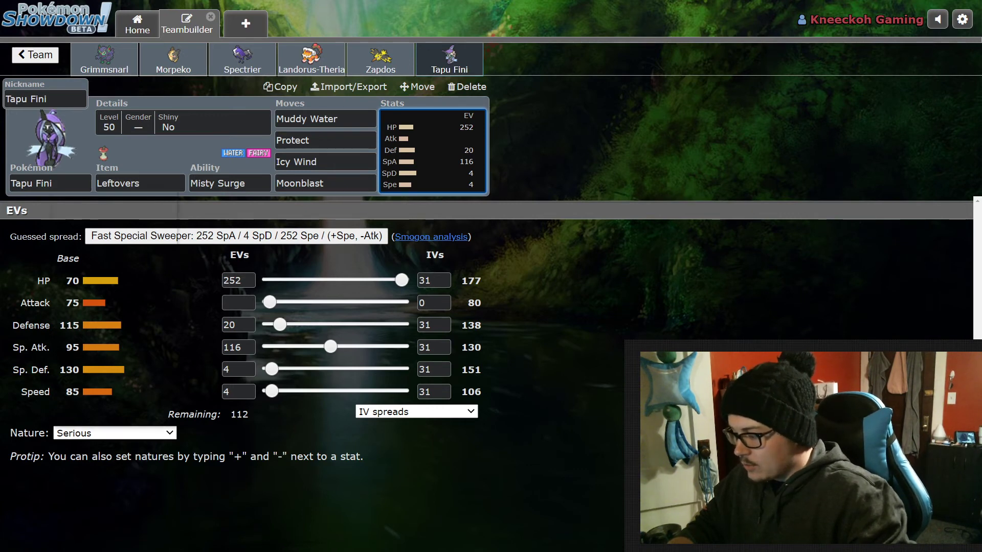
Choose Modest nature over Bold, then raise Defense to 76 and Sp. Def to 60, leaving 0 EVs
click(115, 433)
scroll(115, 208, up, 1)
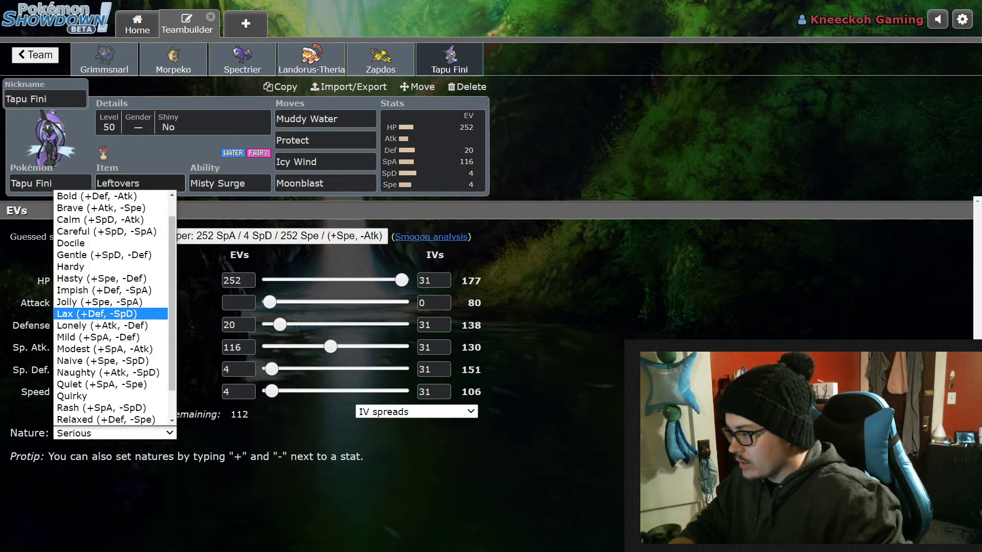
scroll(110, 313, up, 1)
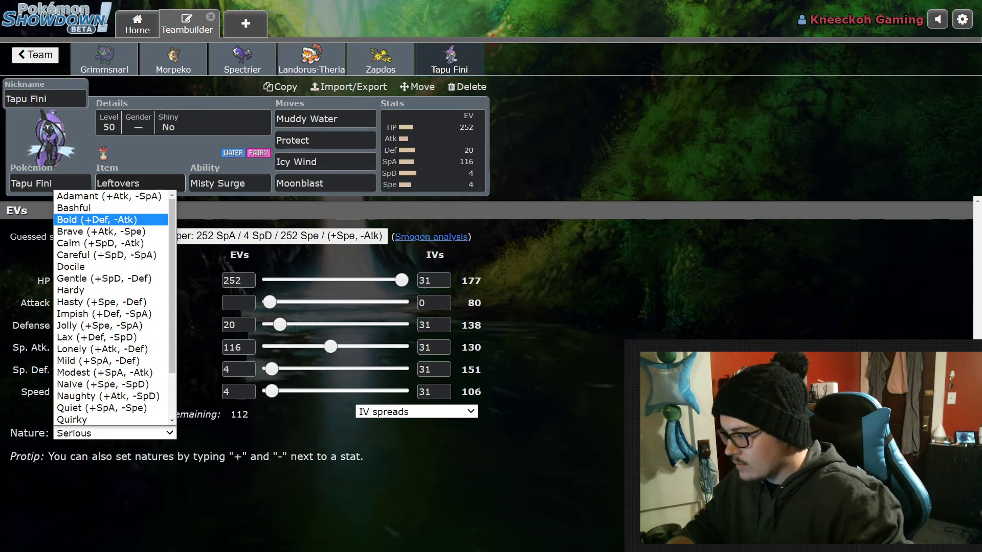
click(98, 220)
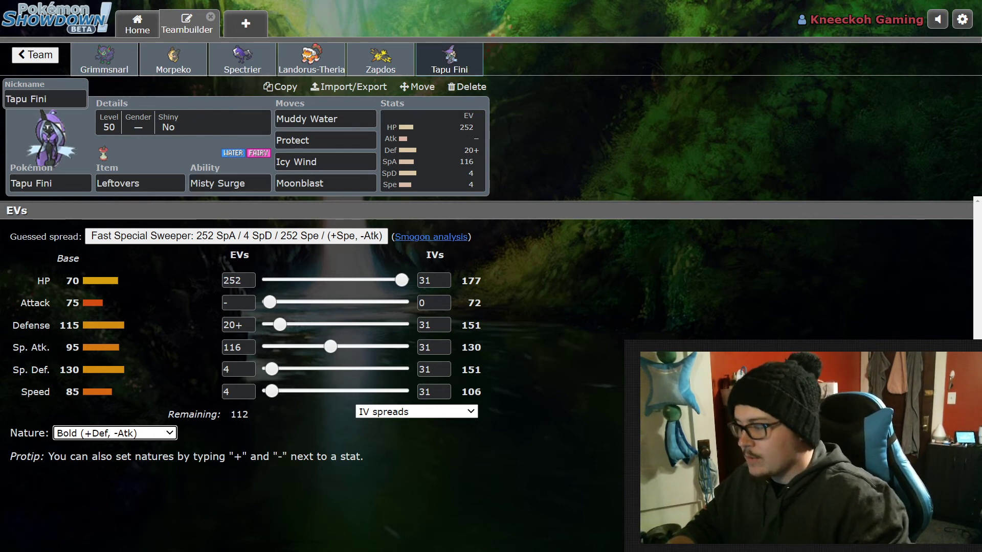
click(115, 433)
scroll(111, 290, down, 2)
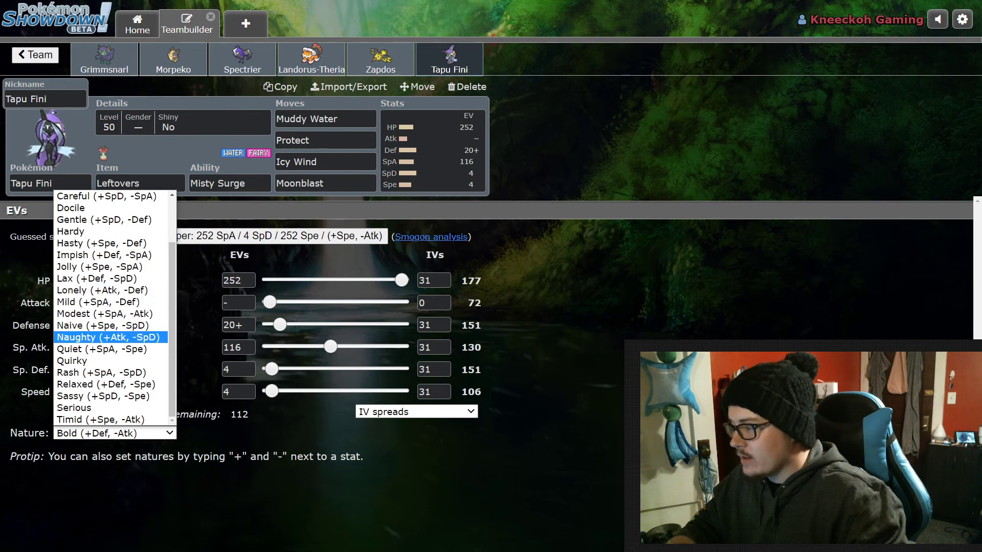
click(102, 314)
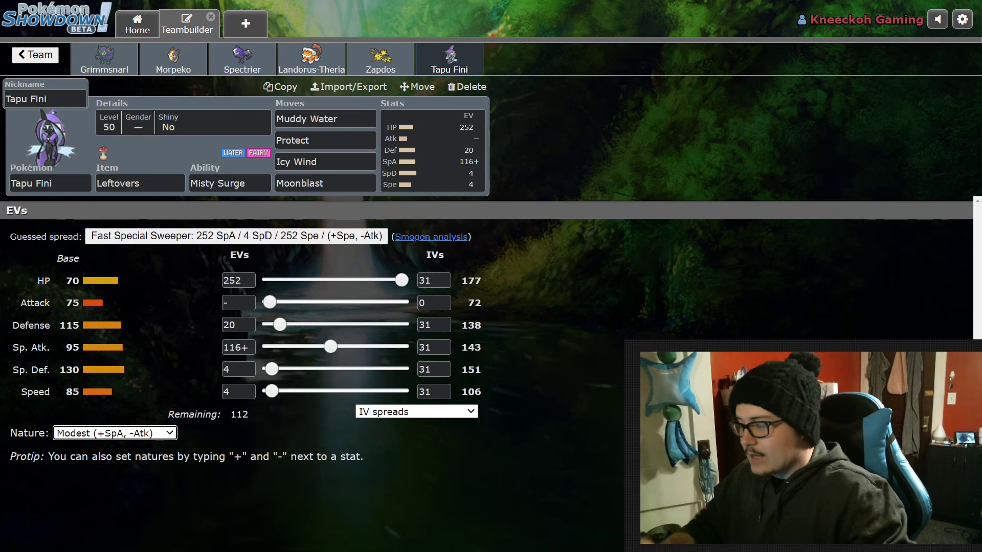
click(115, 433)
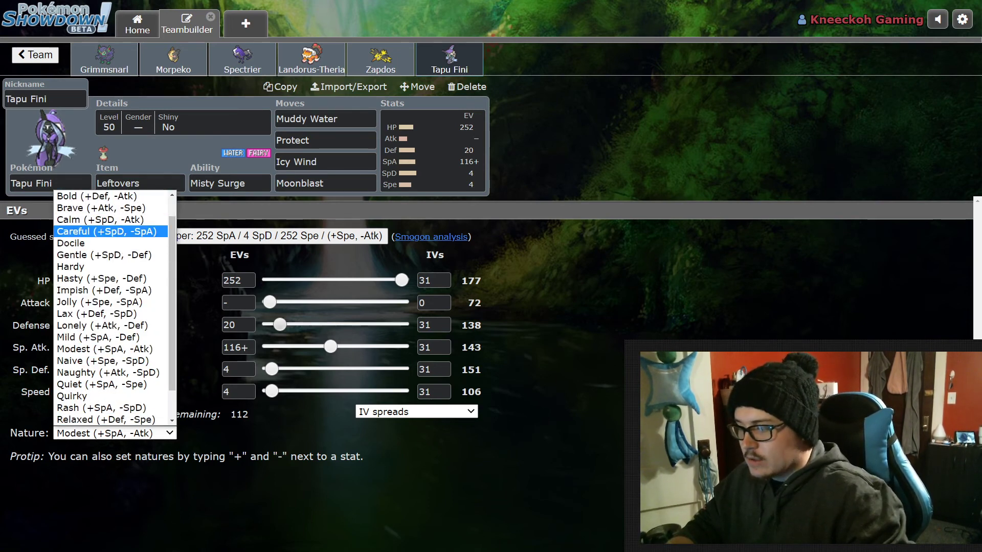
key(Escape)
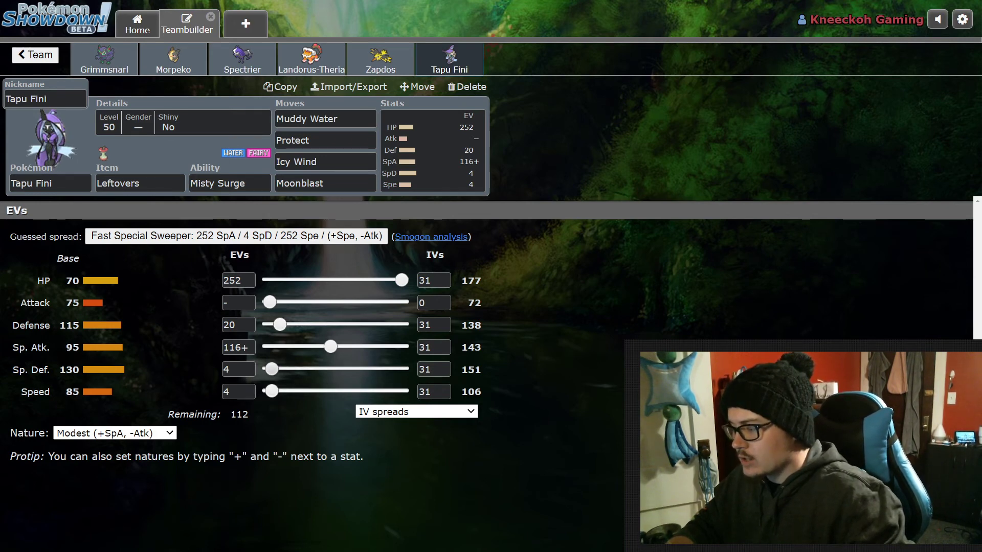
drag(279, 324, 309, 325)
drag(271, 369, 301, 370)
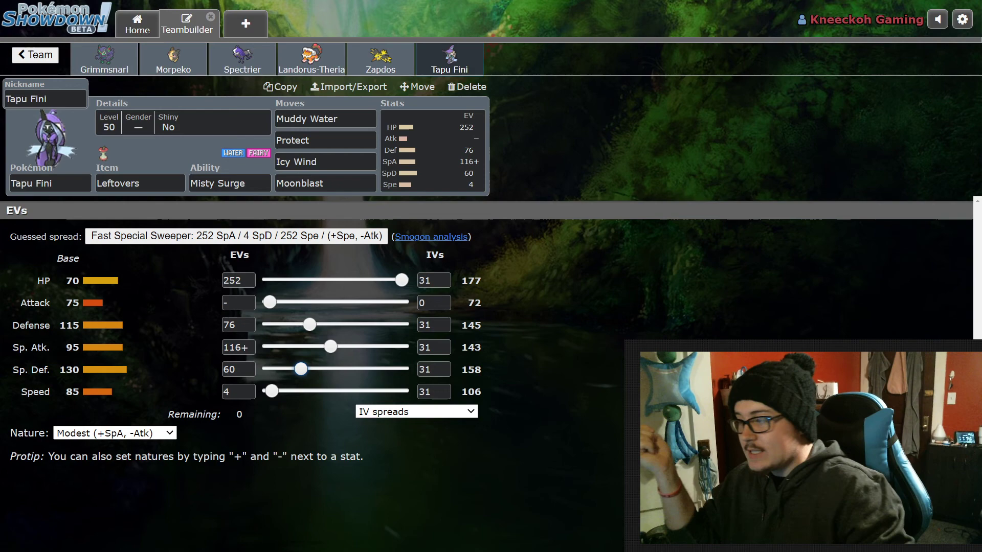
Return to the Untitled 6 overview and scroll to check Tapu Fini's updated Icy Wind set
click(35, 55)
scroll(245, 313, down, 7)
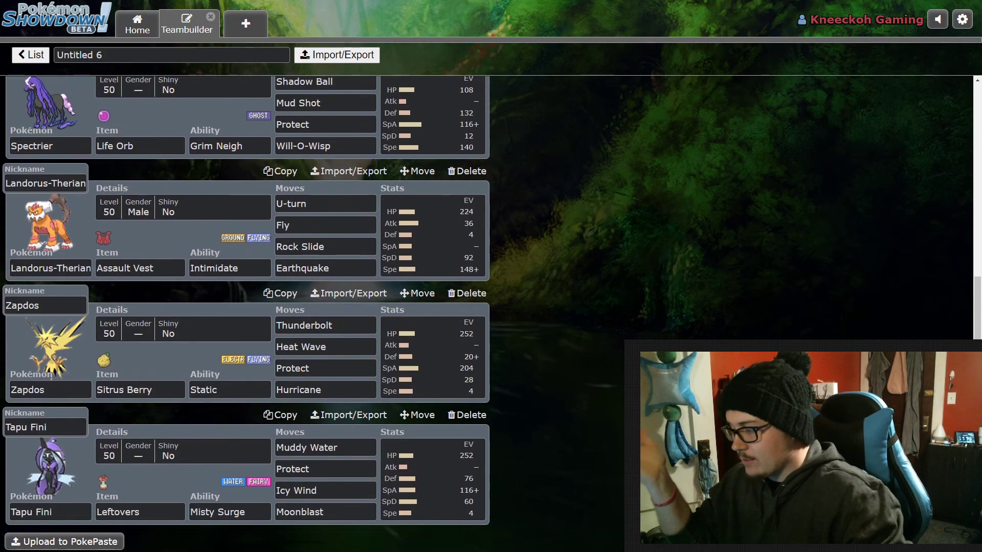
scroll(246, 313, up, 7)
scroll(246, 307, down, 6)
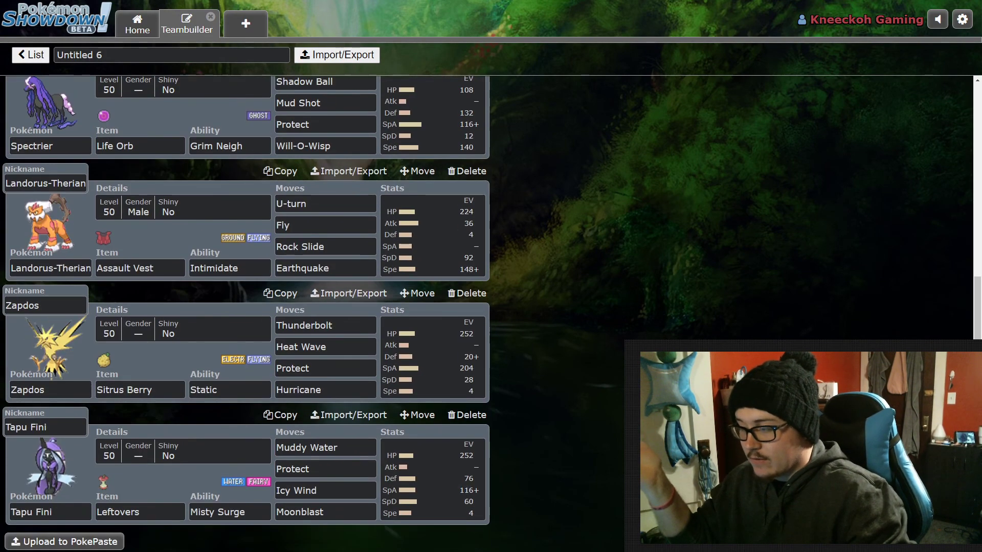
scroll(245, 307, up, 6)
scroll(245, 307, down, 6)
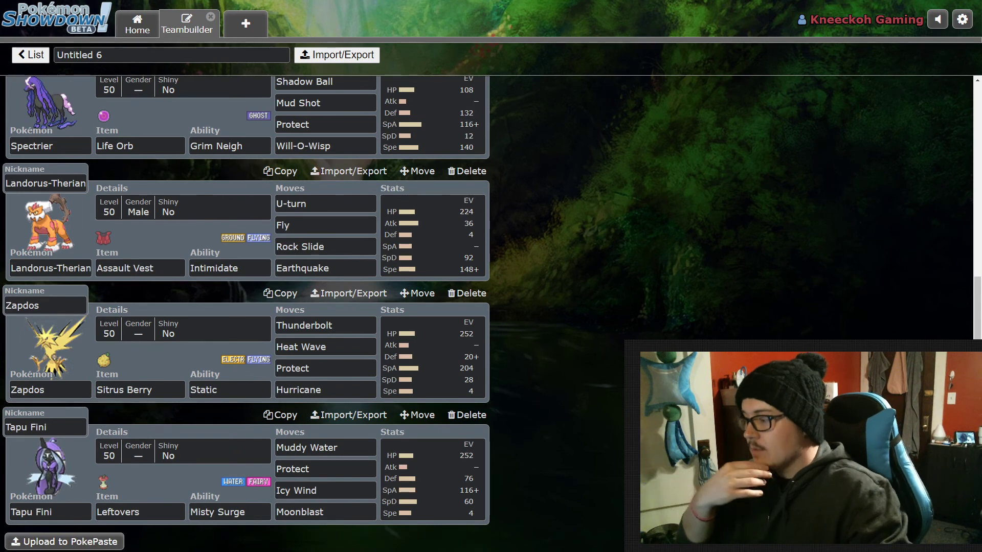